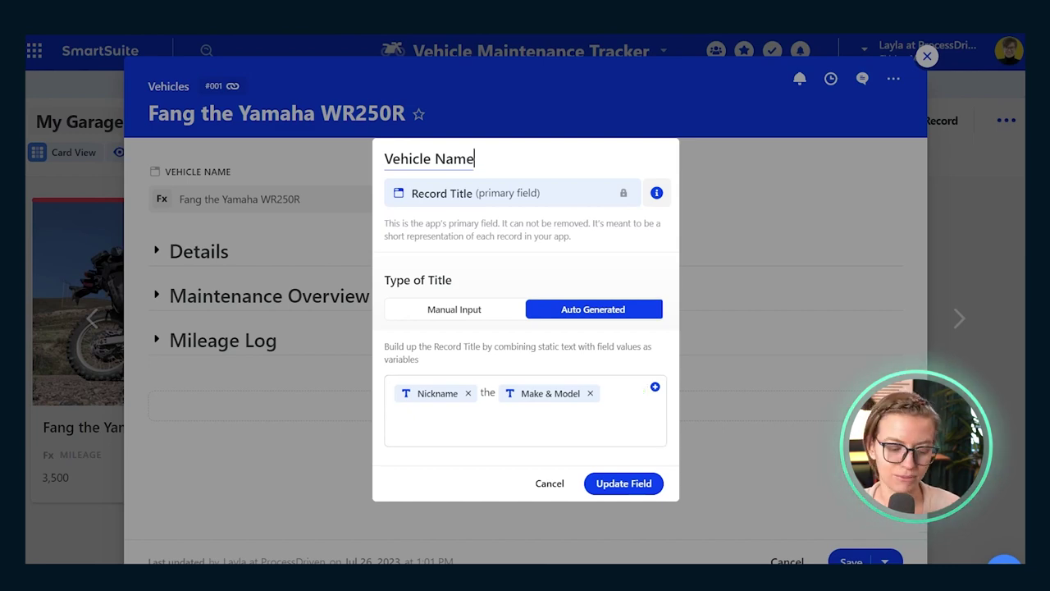
# Leave the Vehicle Name field settings unchanged and review the record's Details section, including the Status options and photo
pyautogui.click(542, 484)
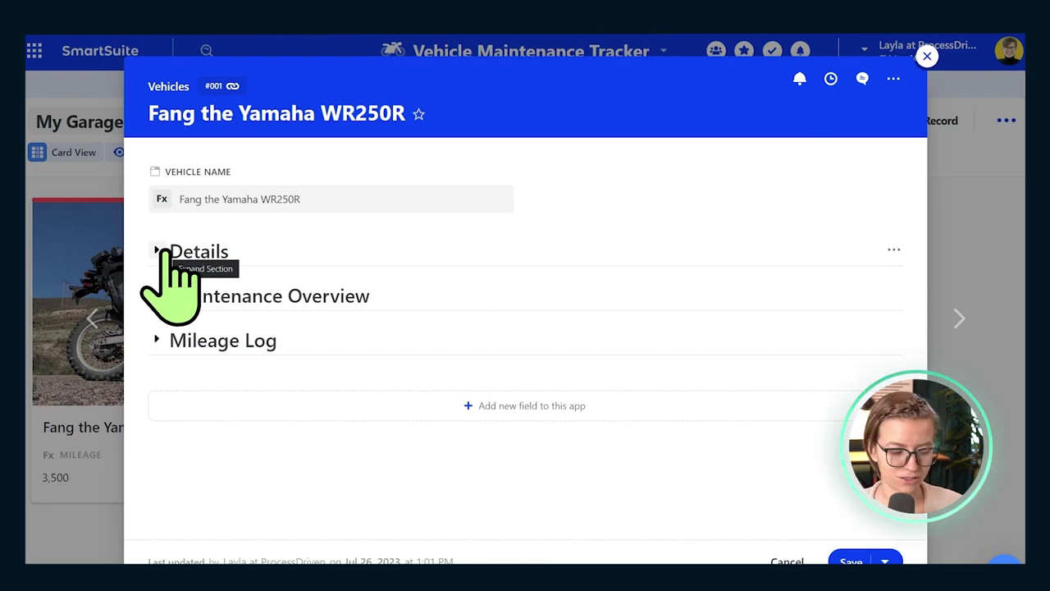
pyautogui.click(157, 251)
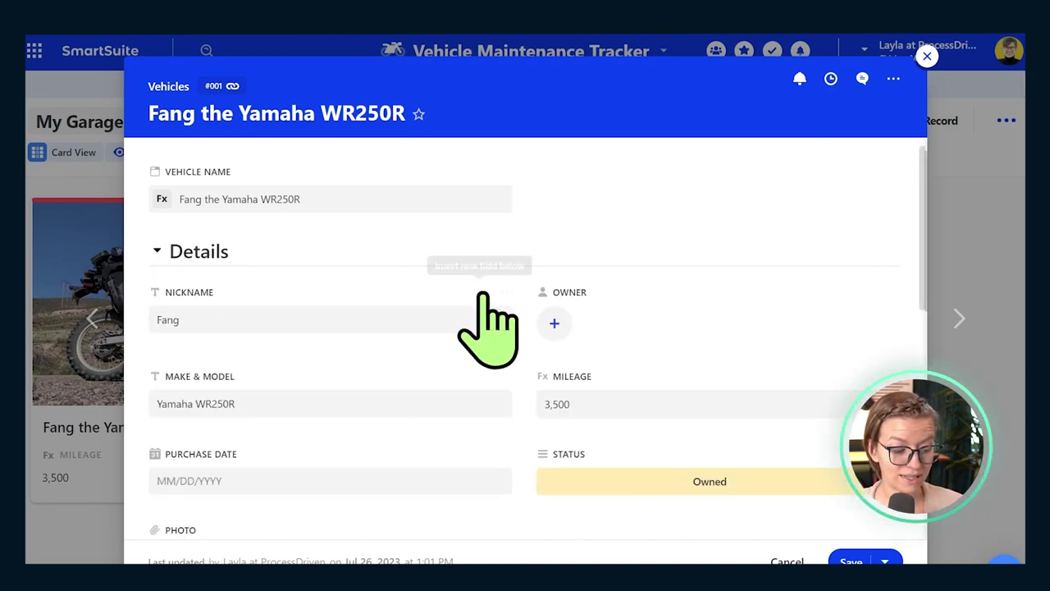
pyautogui.scroll(-2, 675, 369)
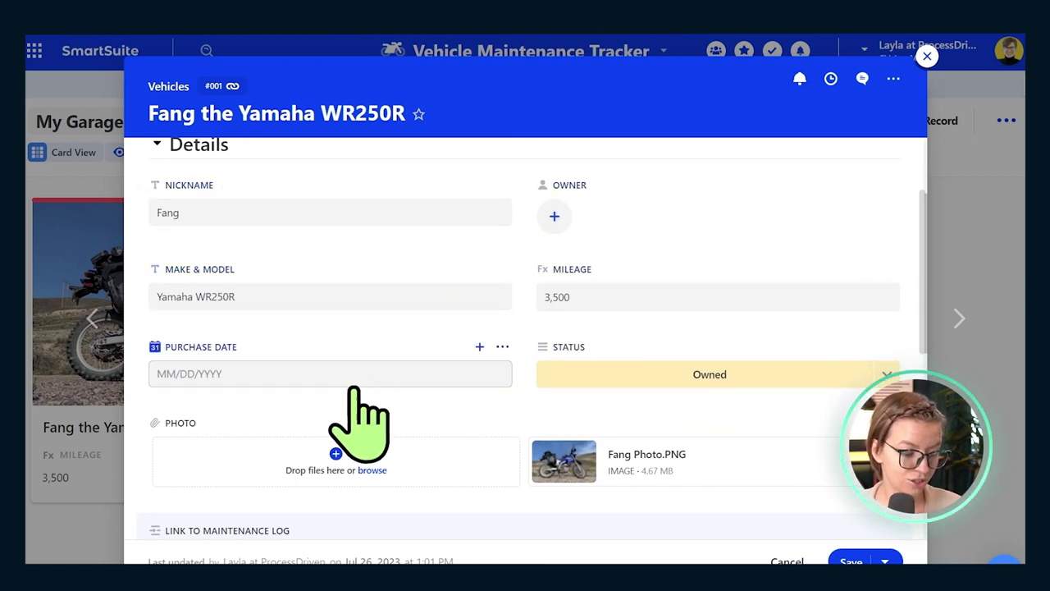
pyautogui.click(611, 375)
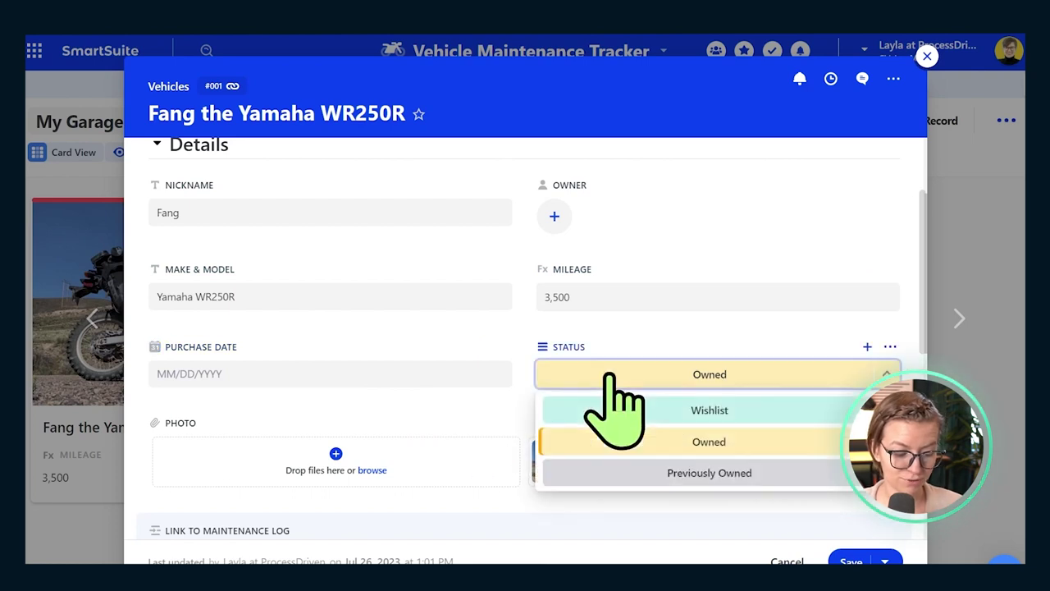
pyautogui.click(626, 320)
pyautogui.scroll(-2, 626, 316)
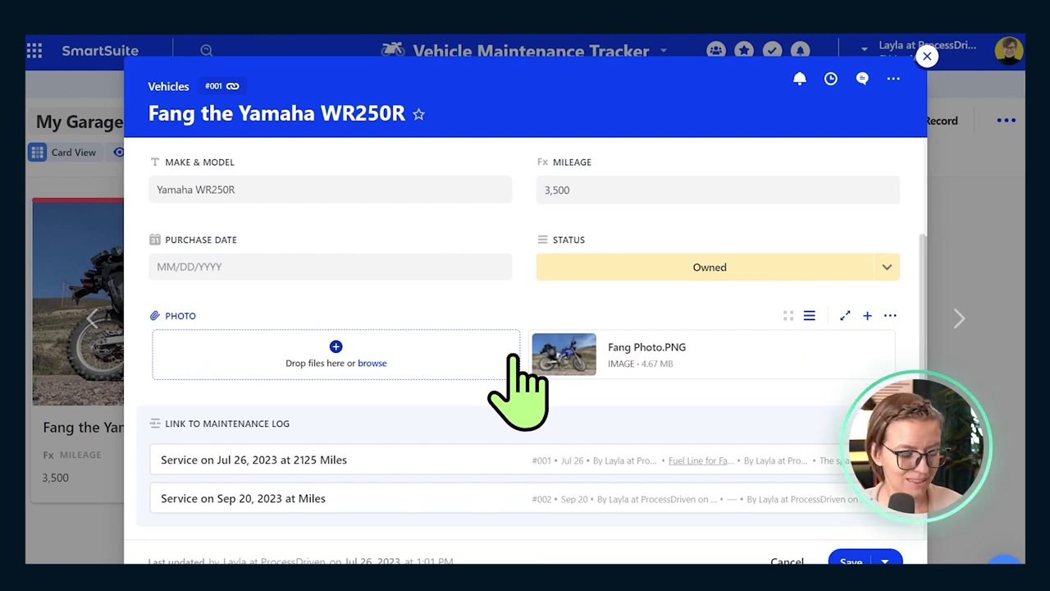
pyautogui.scroll(2, 513, 359)
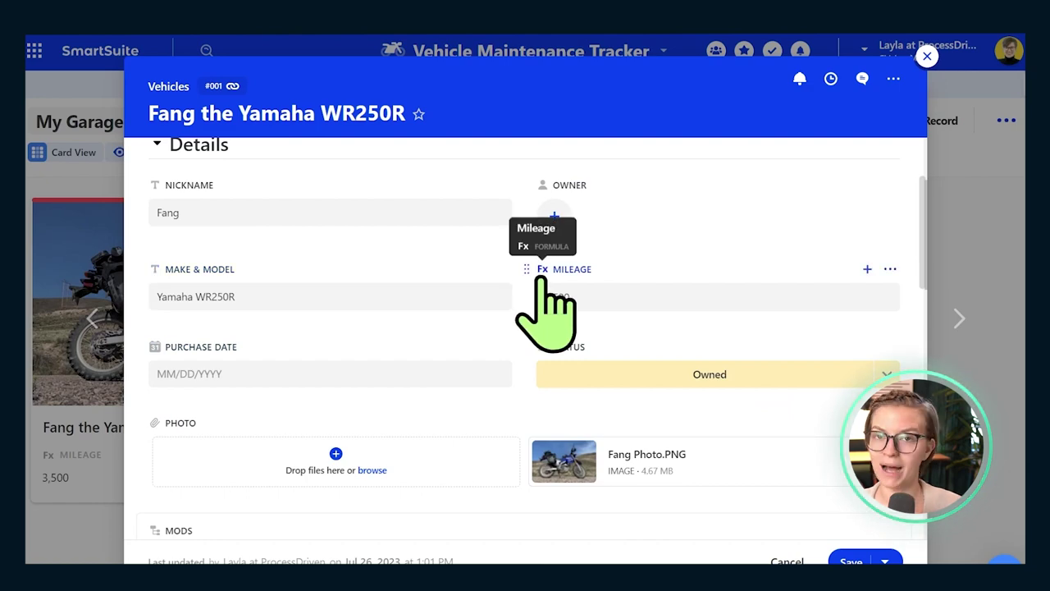
# Inspect the Mileage formula field's settings and the Mods sub-items table in the Details section
pyautogui.click(890, 269)
pyautogui.click(852, 310)
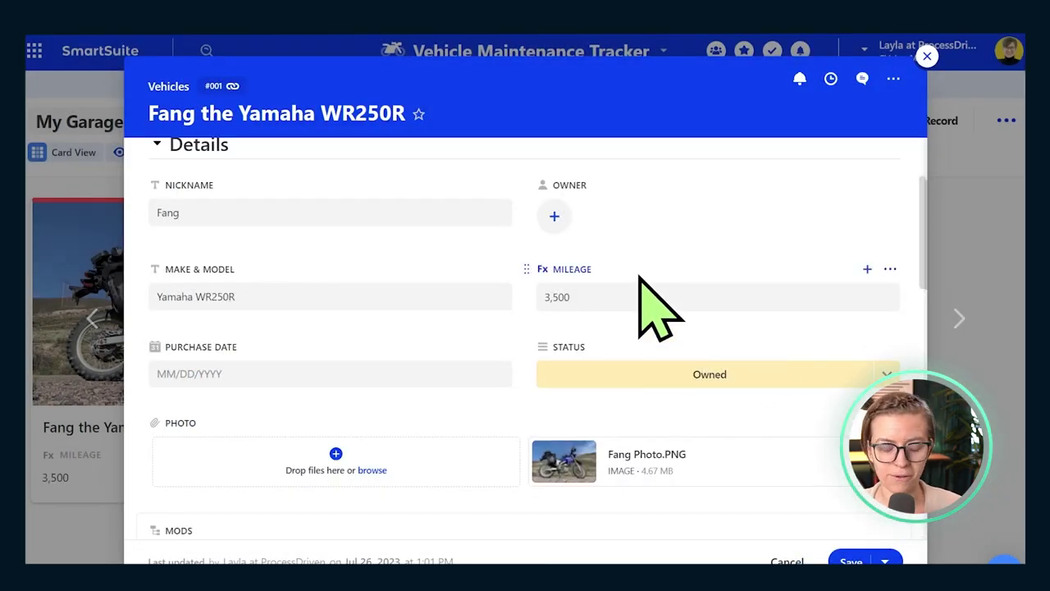
pyautogui.scroll(-3, 640, 279)
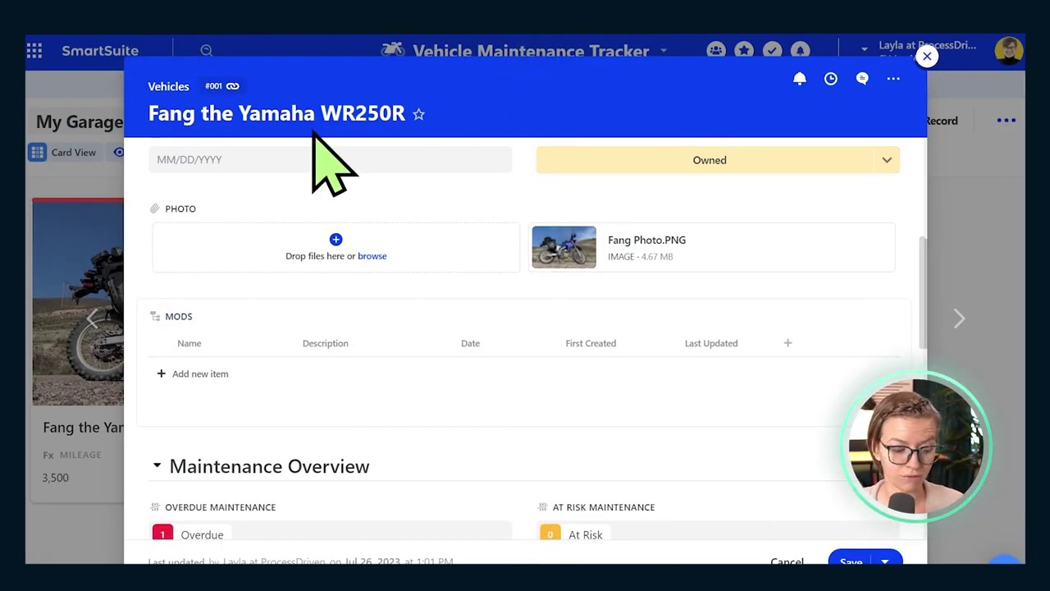
pyautogui.click(201, 376)
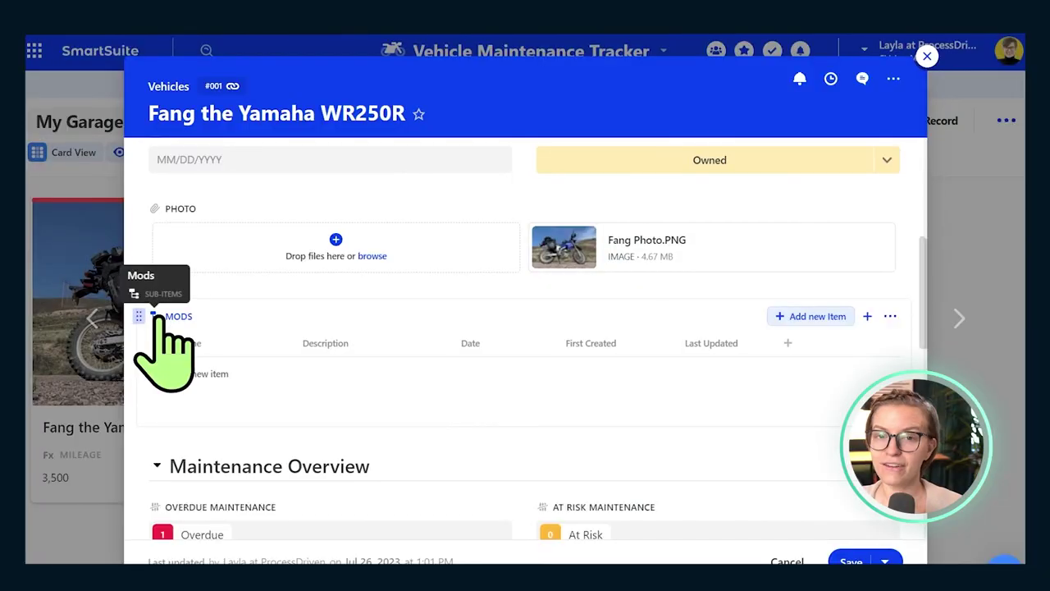
# Review the Maintenance Overview section with its maintenance counts, linked maintenance log and service intervals areas
pyautogui.scroll(-5, 156, 320)
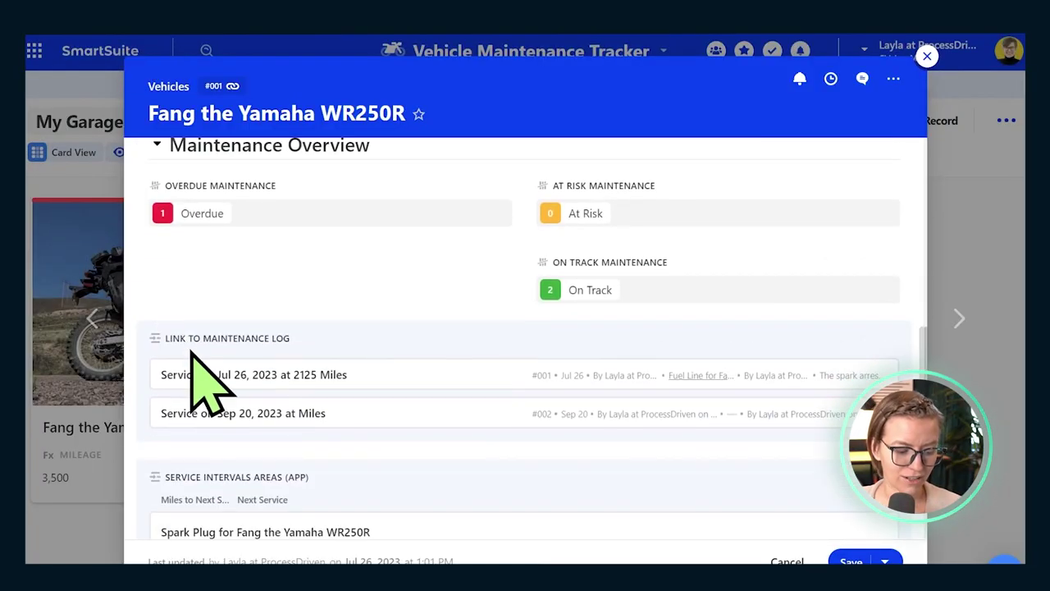
pyautogui.scroll(2, 853, 443)
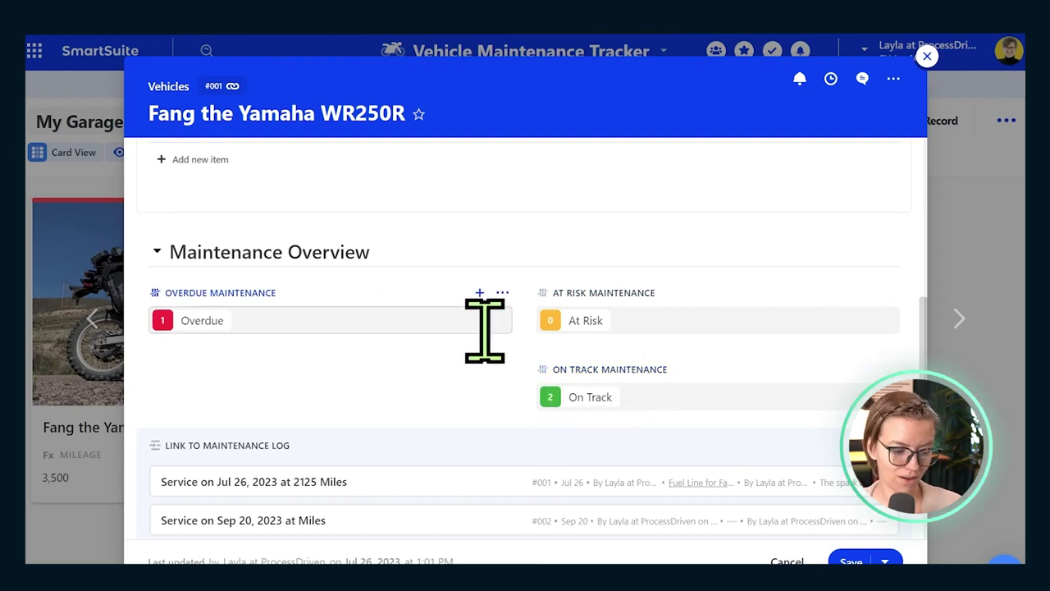
pyautogui.scroll(-4, 484, 329)
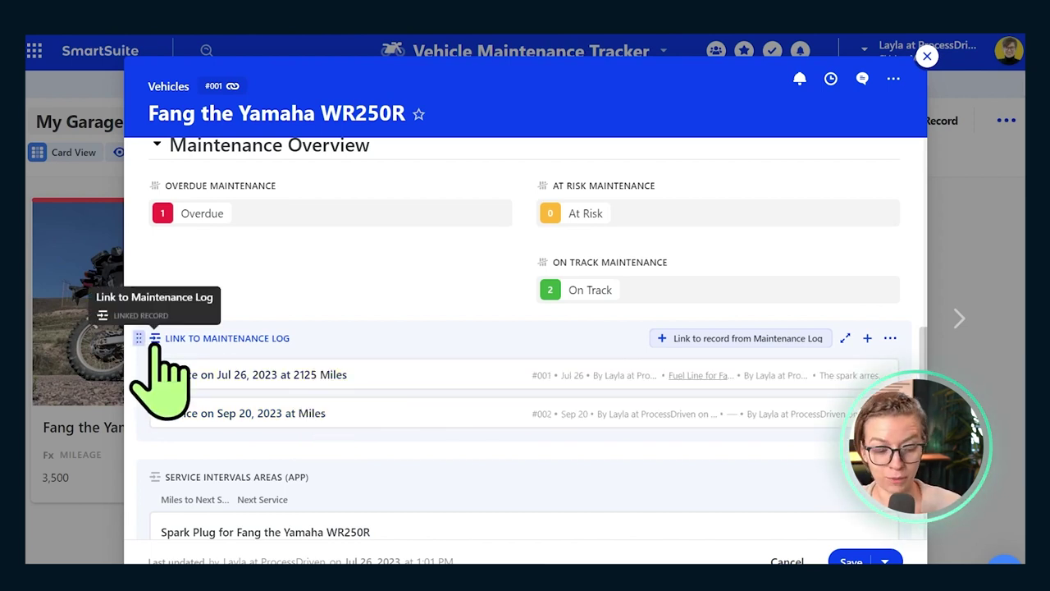
pyautogui.scroll(-5, 156, 361)
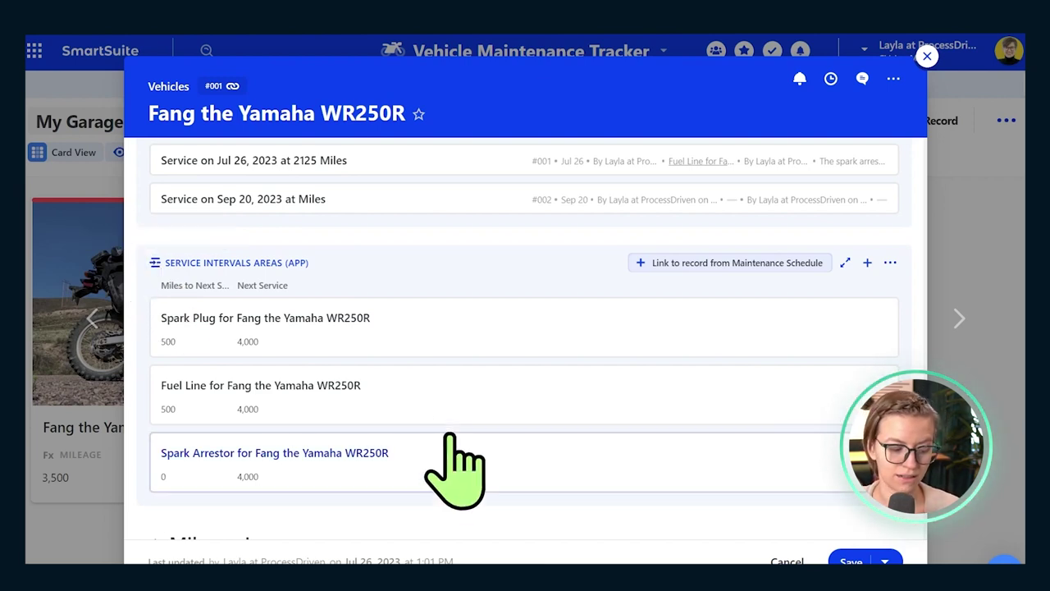
pyautogui.scroll(2, 442, 423)
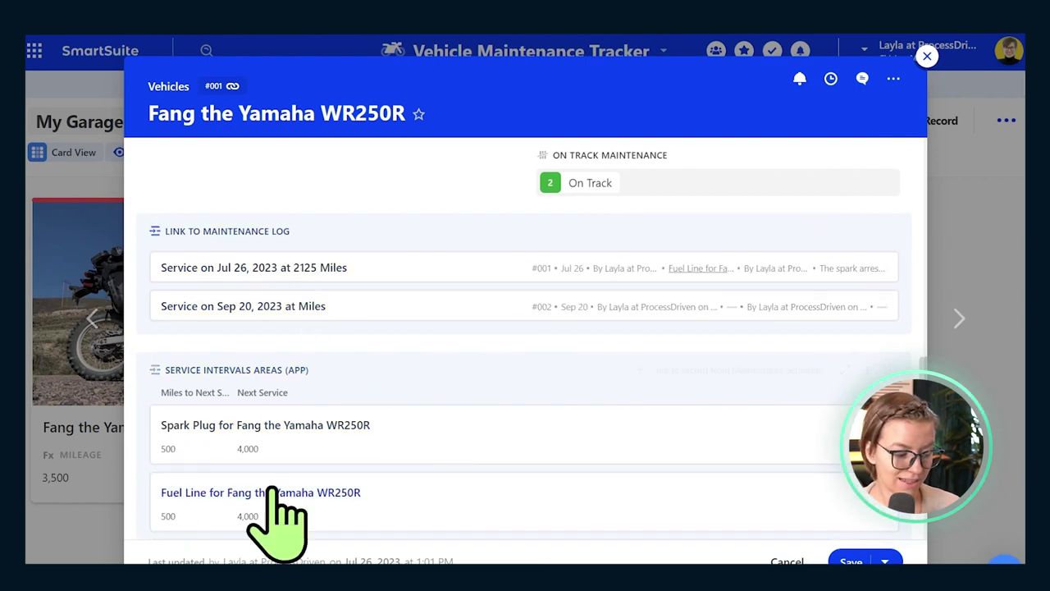
pyautogui.scroll(2, 339, 411)
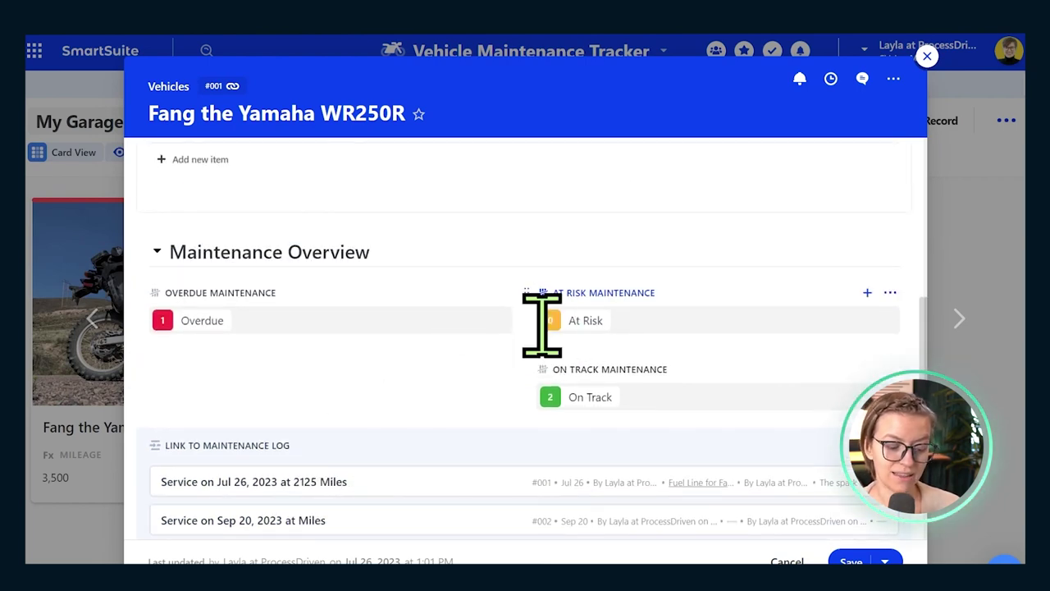
# Examine the On Track Maintenance count field's settings, including its display format, color, linked record field and filter
pyautogui.click(886, 373)
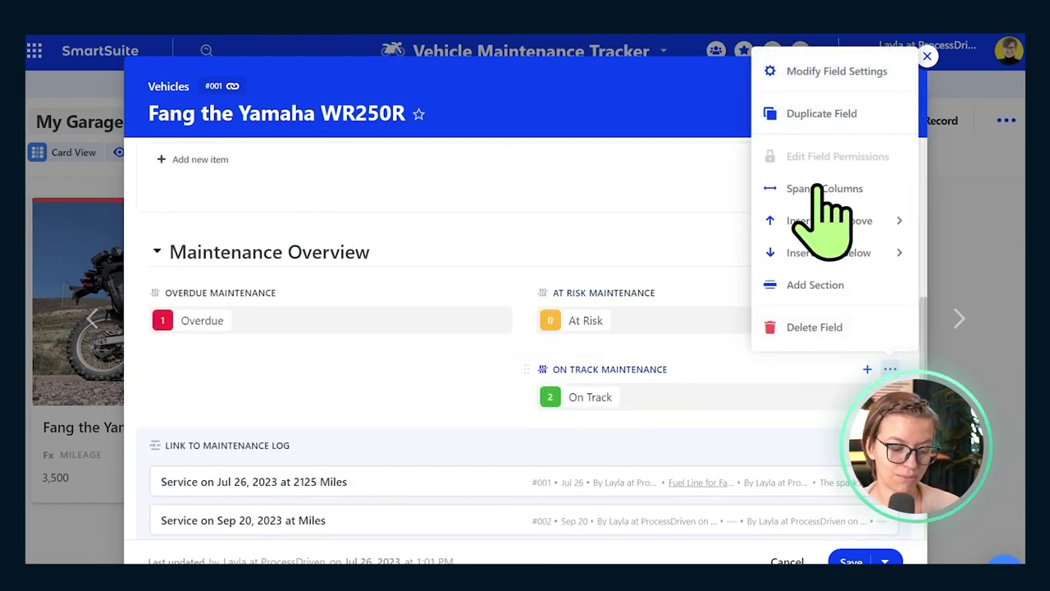
pyautogui.click(826, 75)
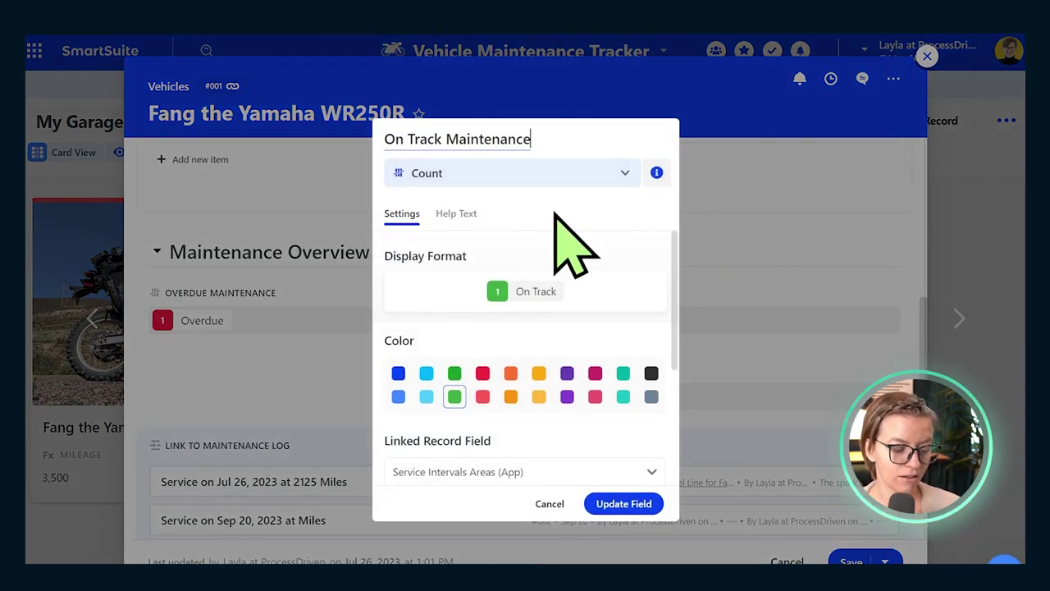
pyautogui.scroll(-1, 499, 443)
pyautogui.scroll(-5, 504, 467)
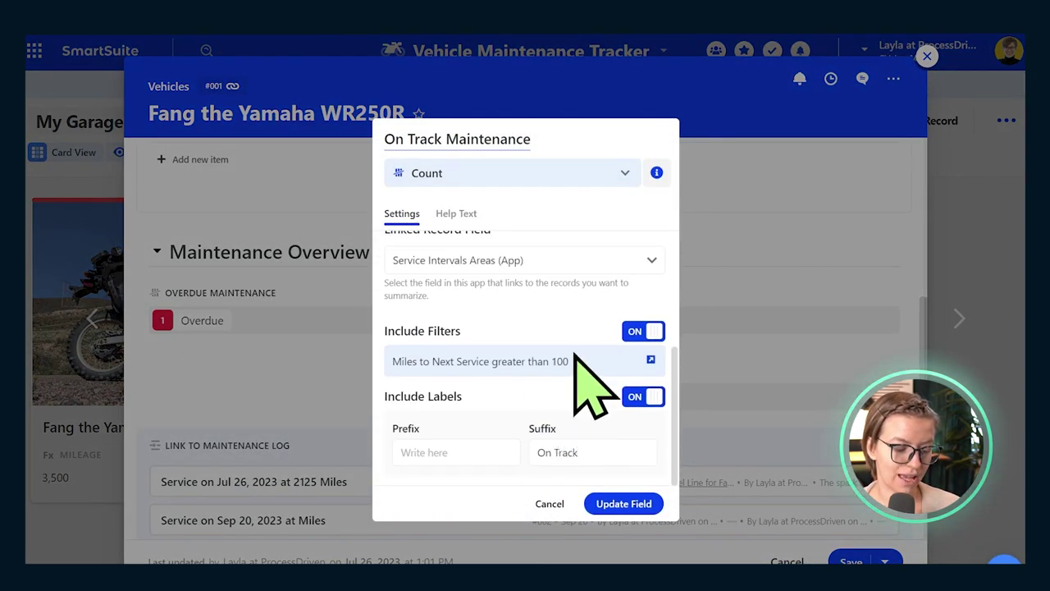
pyautogui.moveTo(393, 361); pyautogui.dragTo(606, 394)
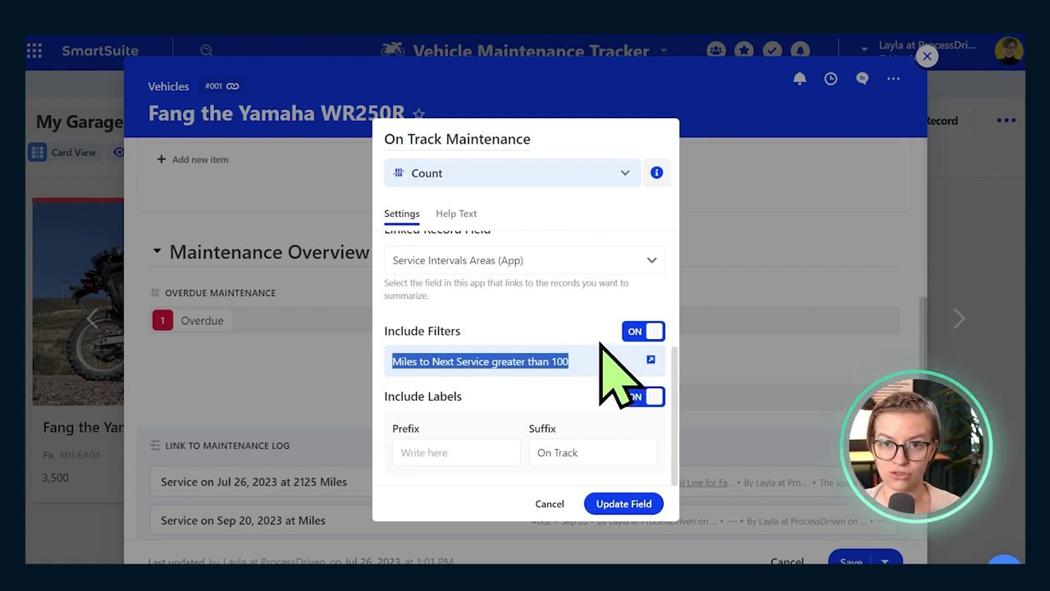
pyautogui.scroll(3, 582, 320)
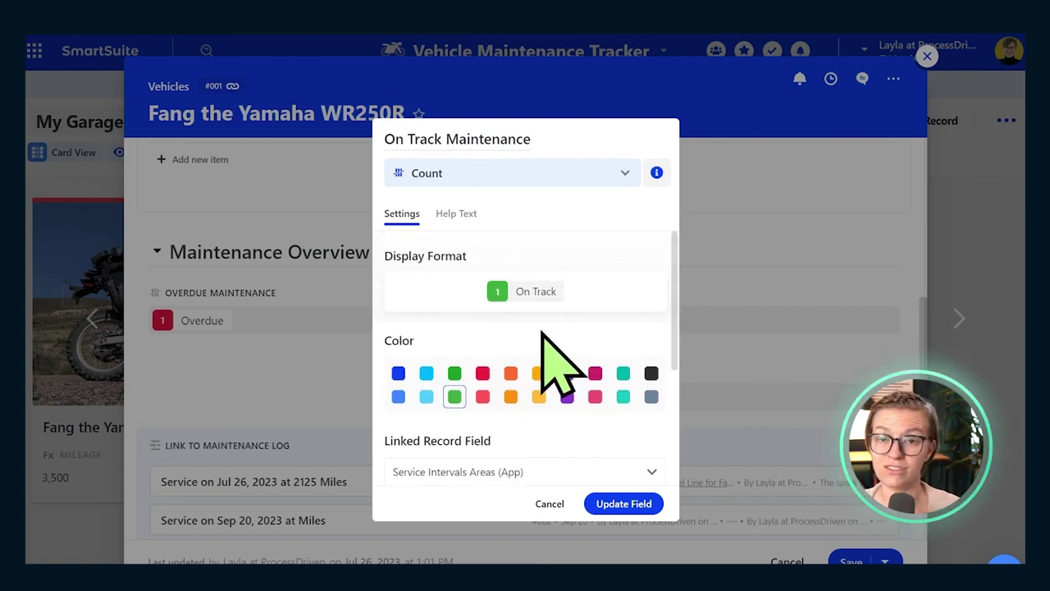
# Look over the Mileage Log sub-items and close the vehicle record
pyautogui.scroll(-3, 562, 365)
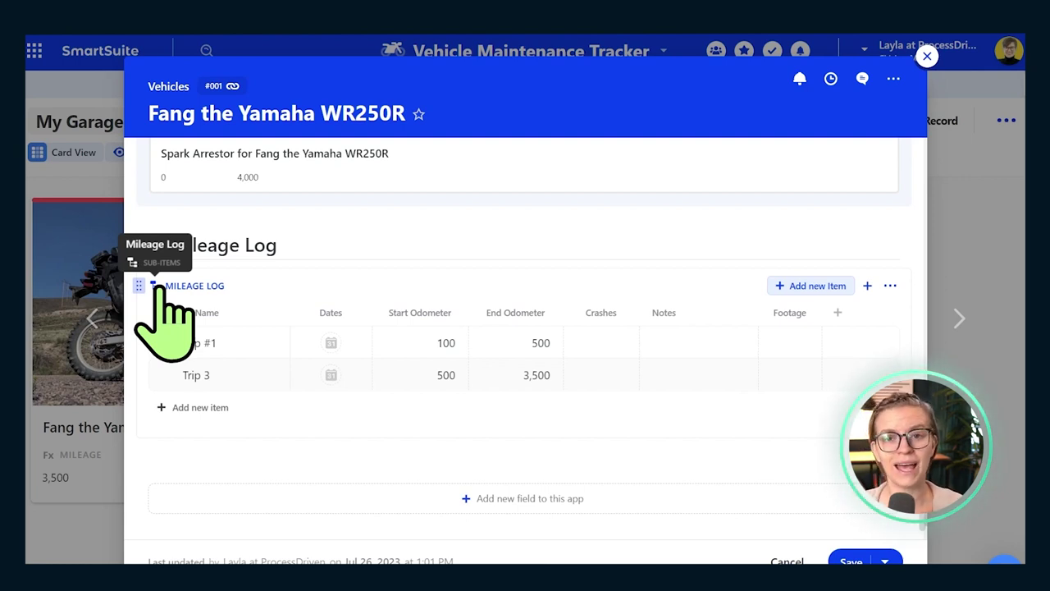
pyautogui.press('Escape')
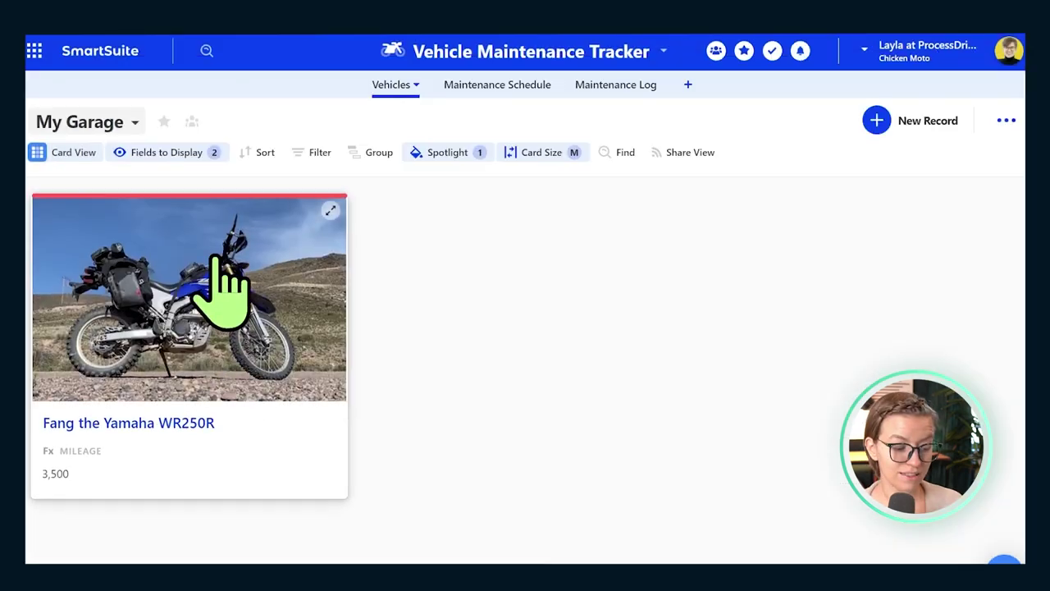
# Switch the My Garage view type to Grid and back to Card
pyautogui.click(65, 154)
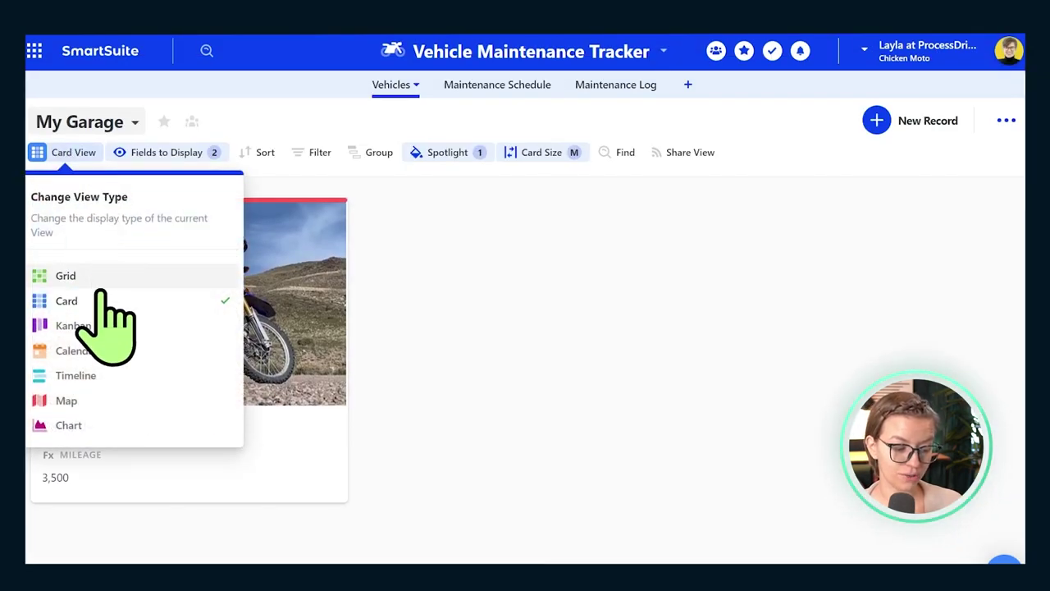
pyautogui.click(82, 276)
pyautogui.click(54, 153)
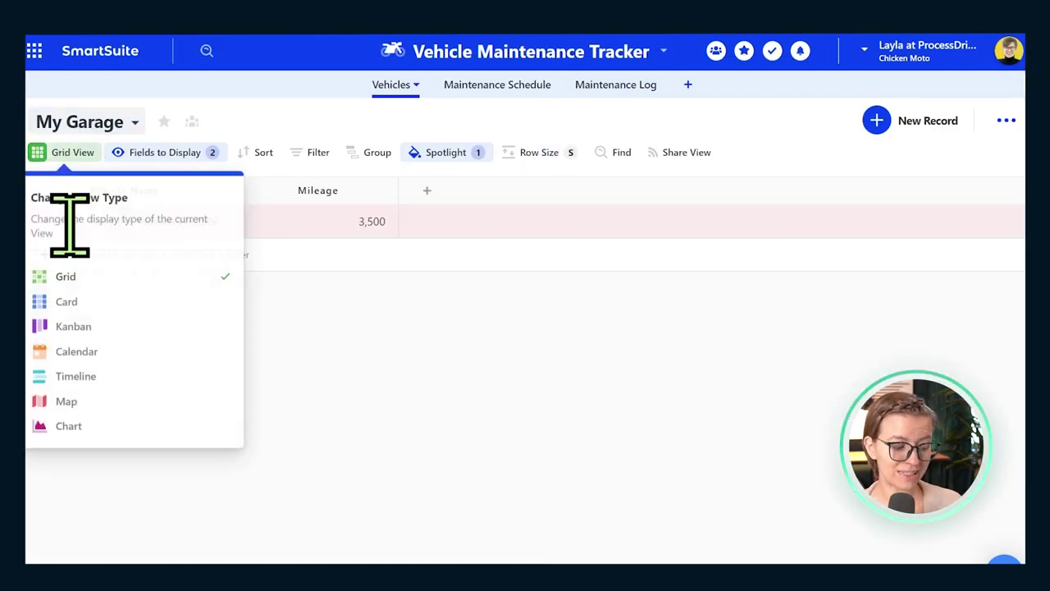
pyautogui.click(73, 301)
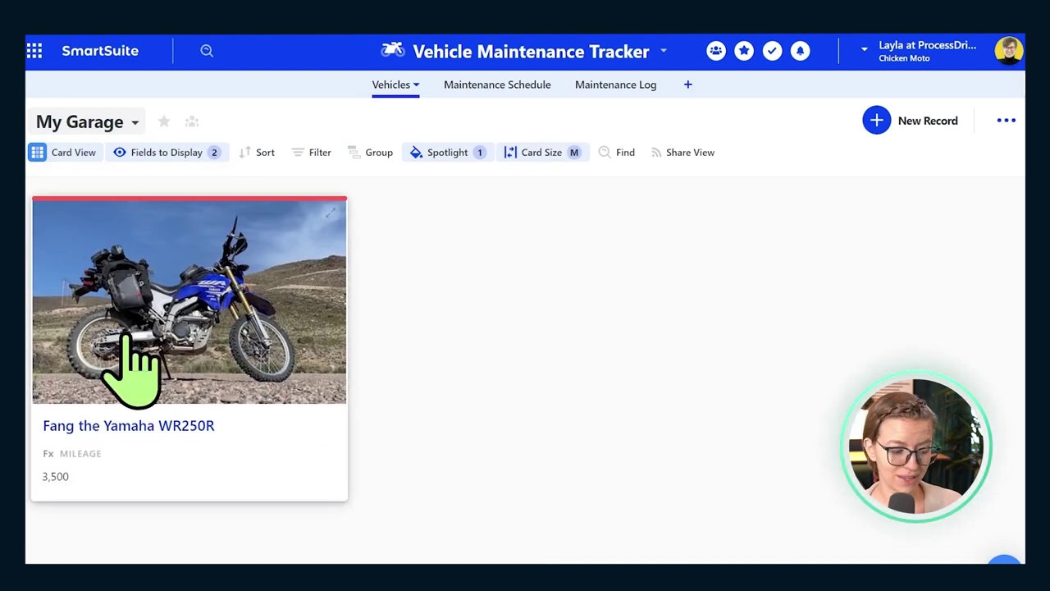
# Check the My Garage view's displayed fields and cover, and its Spotlight rule for overdue maintenance
pyautogui.click(174, 153)
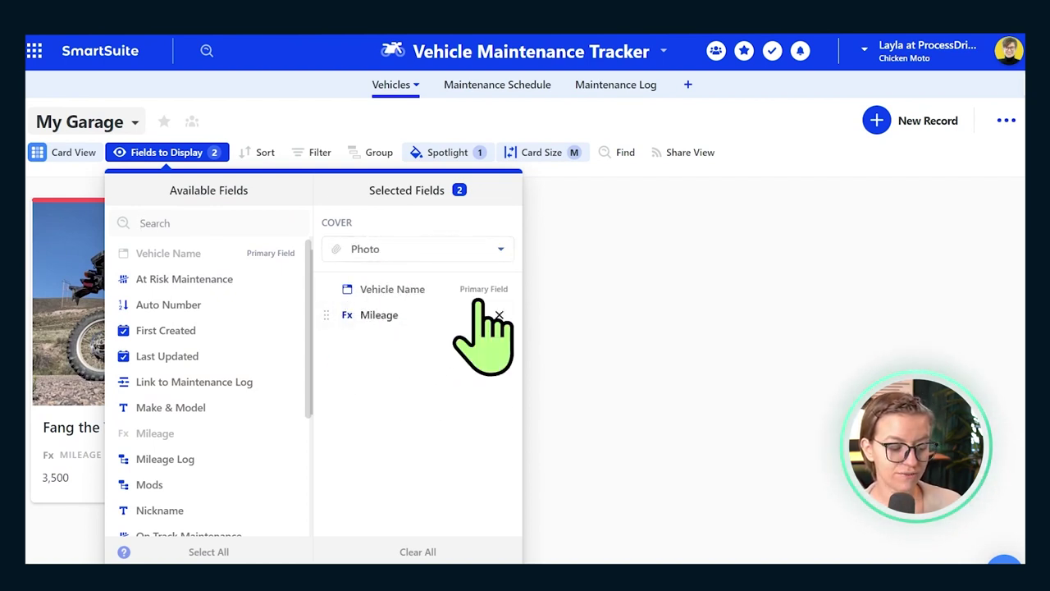
pyautogui.click(54, 447)
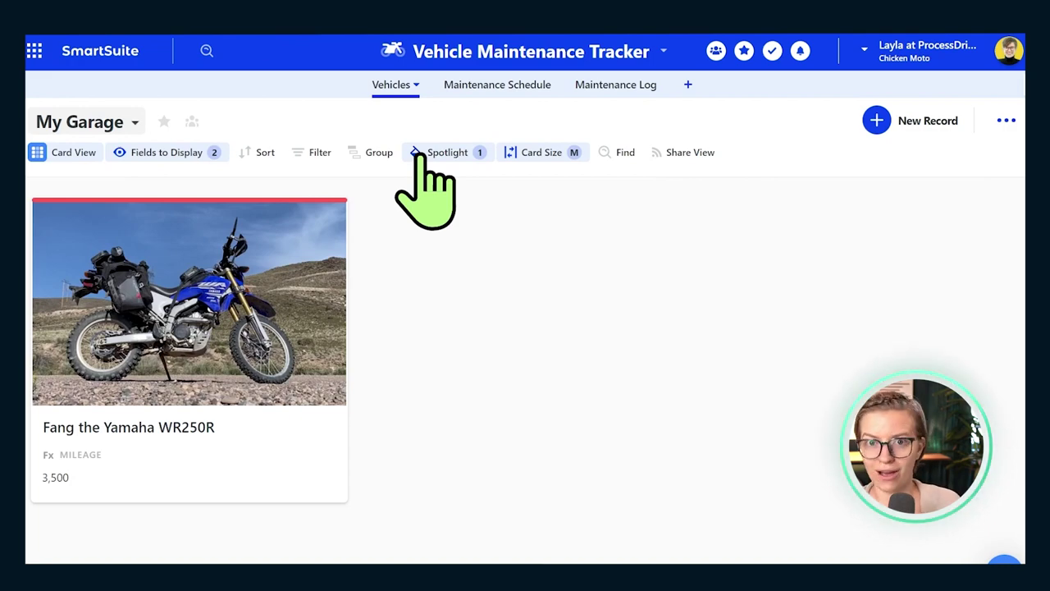
pyautogui.click(443, 153)
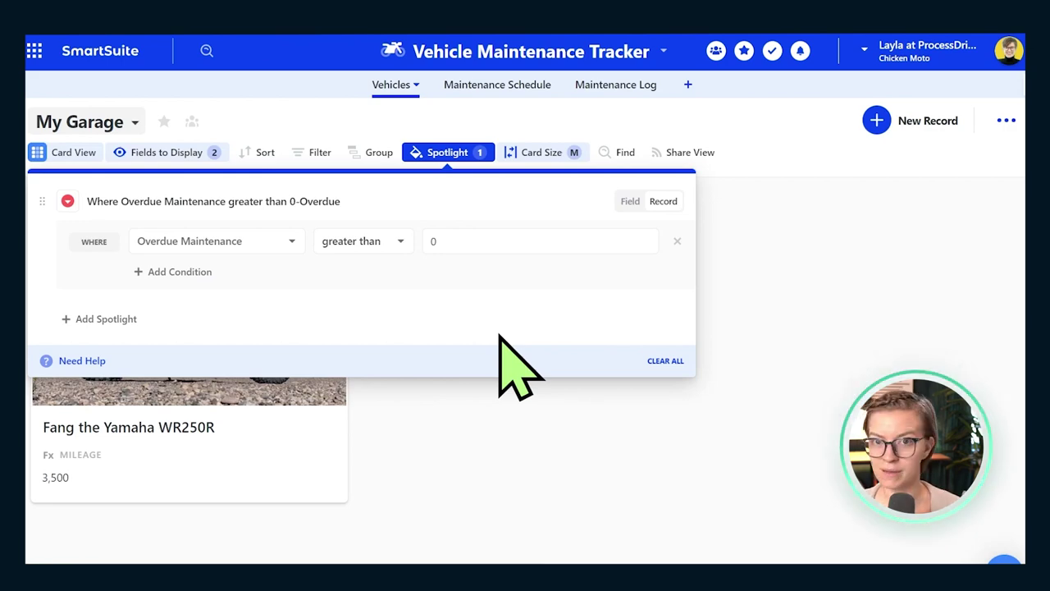
pyautogui.click(560, 452)
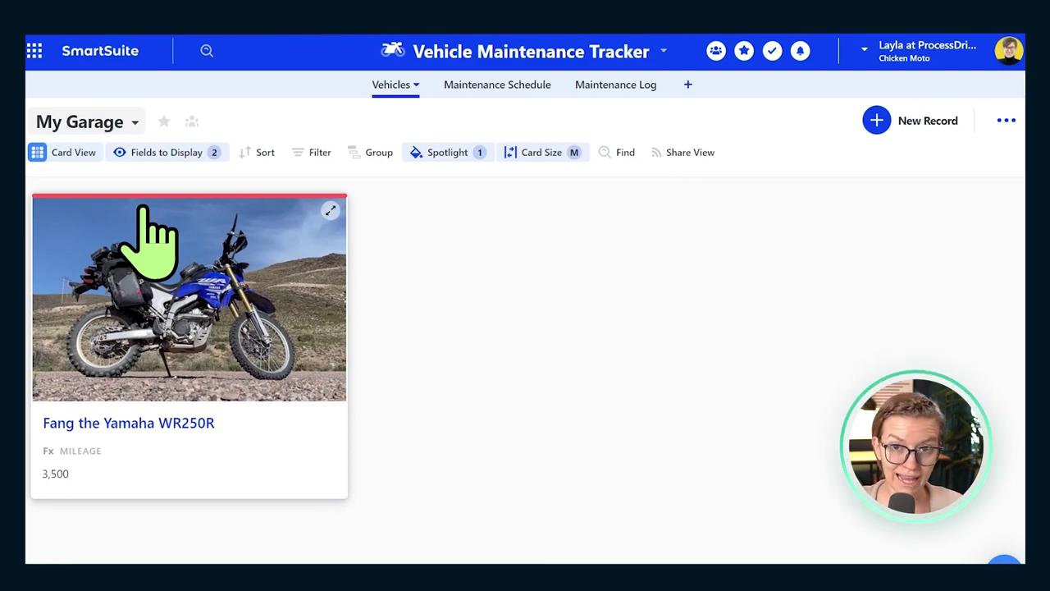
pyautogui.click(435, 153)
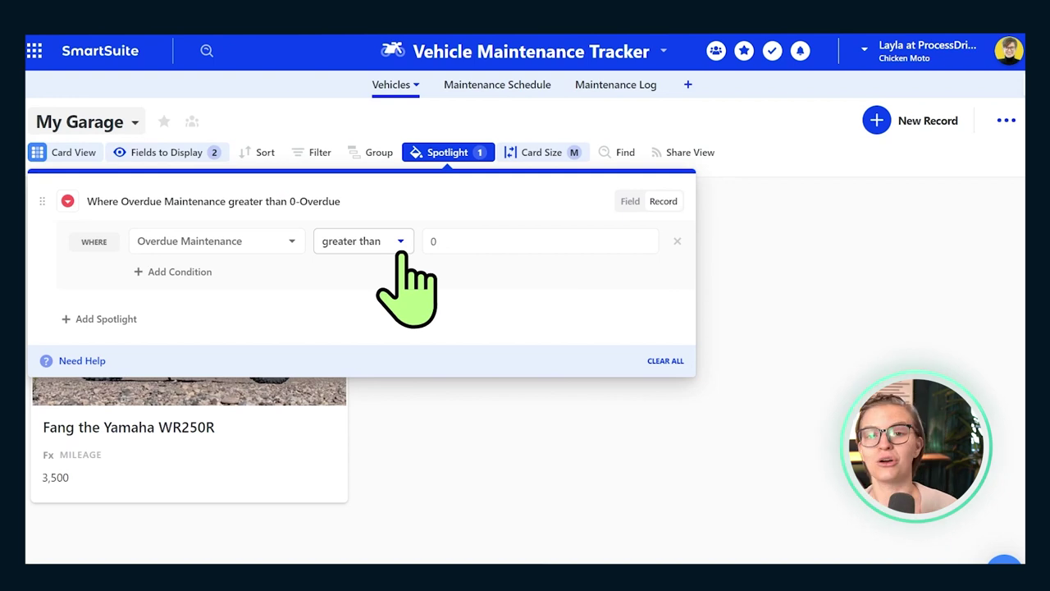
pyautogui.click(383, 99)
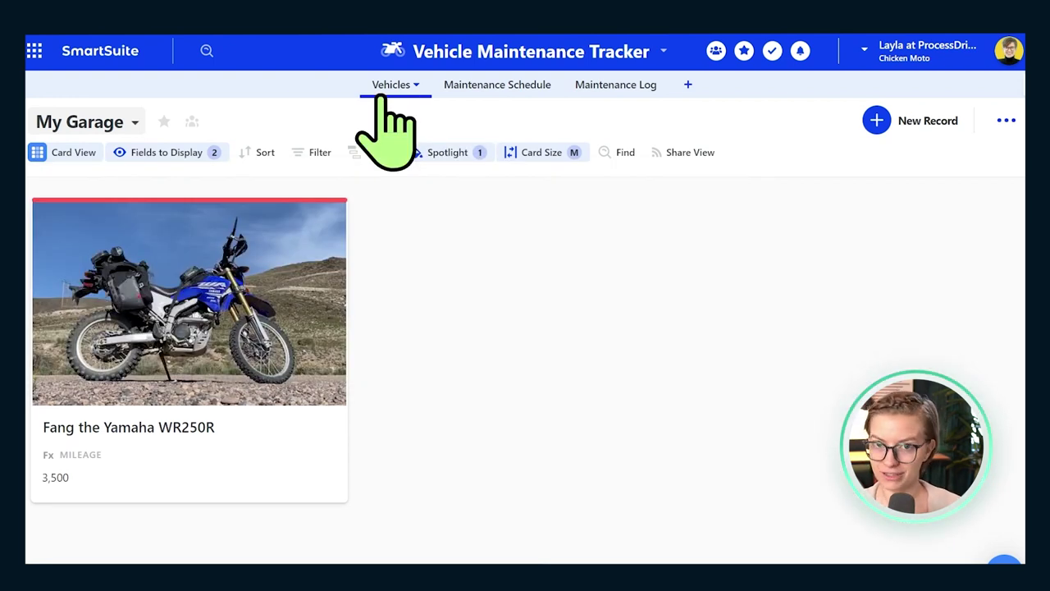
# Open the Fuel Line record in the Maintenance Schedule app and inspect how its Title field is auto-generated
pyautogui.click(468, 90)
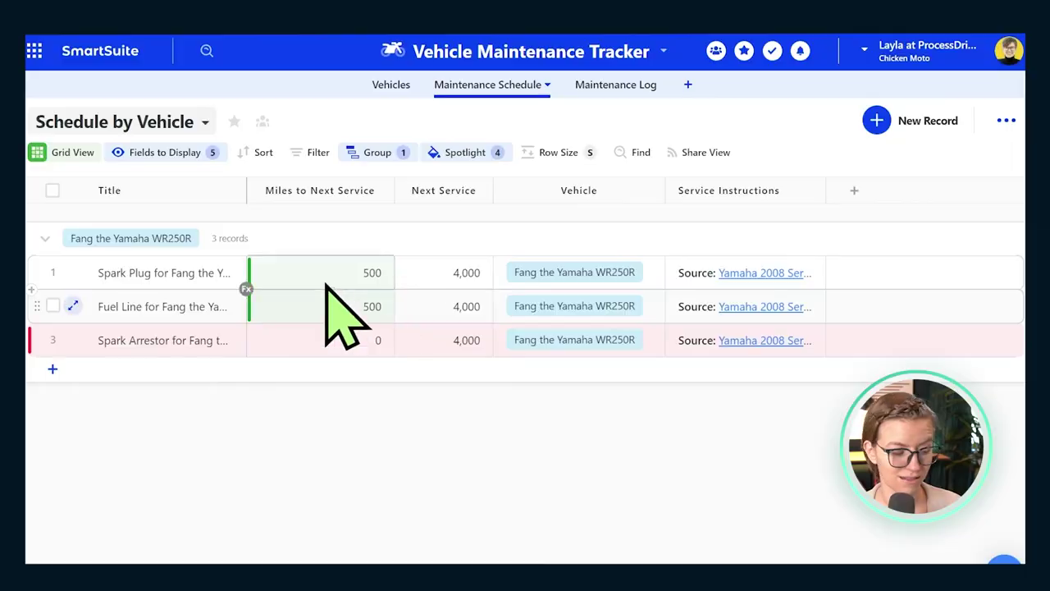
pyautogui.click(73, 305)
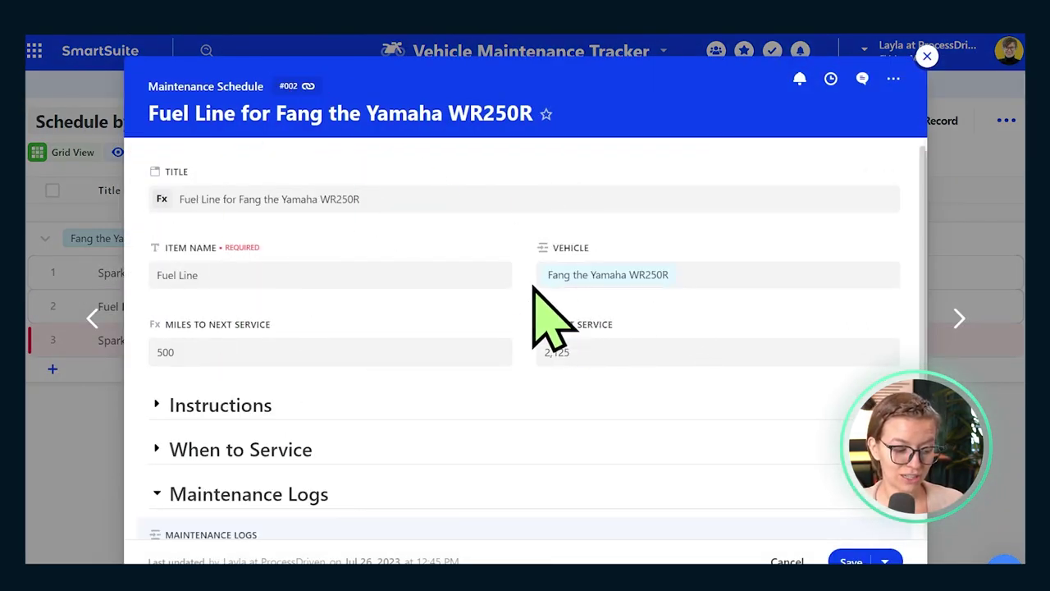
pyautogui.click(890, 171)
pyautogui.click(857, 215)
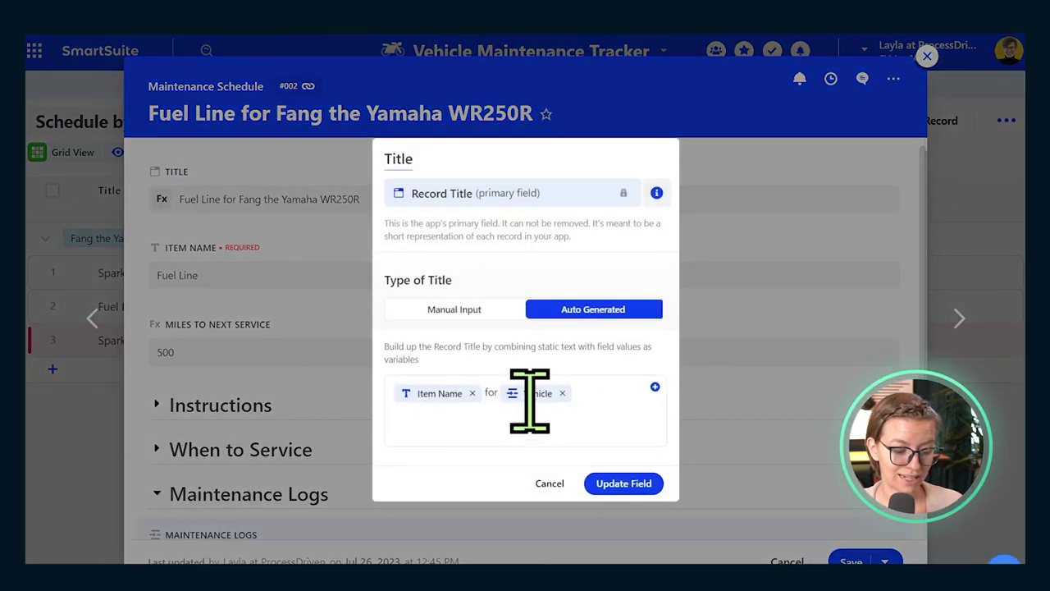
pyautogui.click(550, 483)
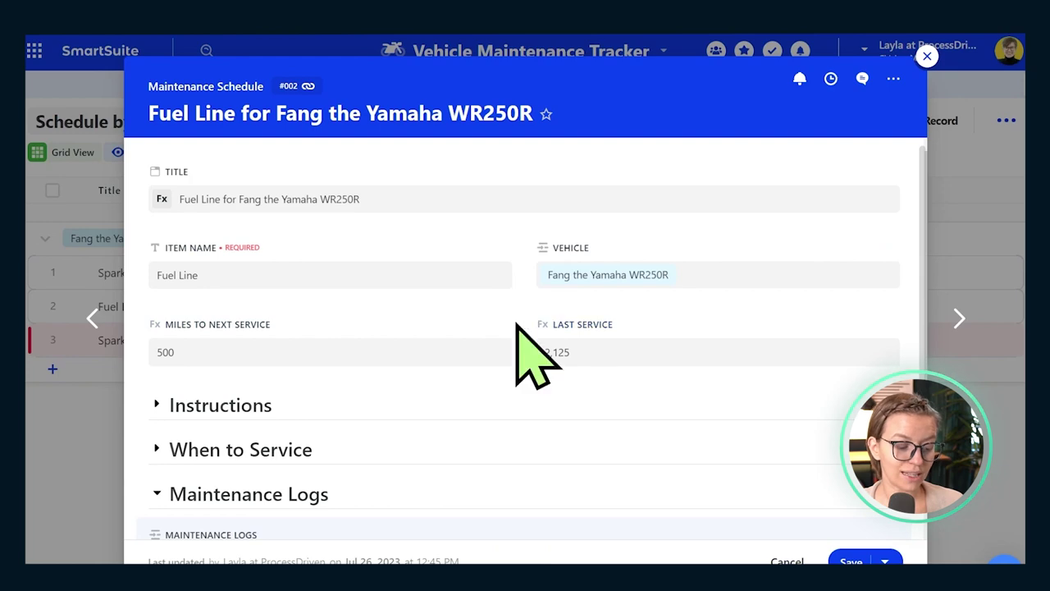
# Inspect the formulas behind the Last Service and Miles to Next Service fields, leaving both unchanged
pyautogui.click(890, 326)
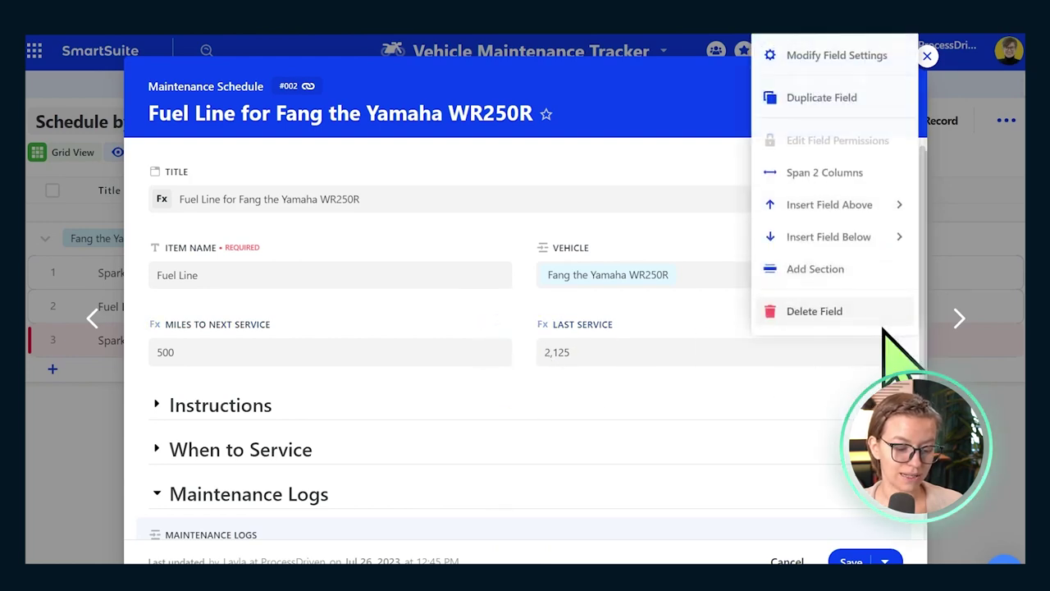
pyautogui.click(808, 58)
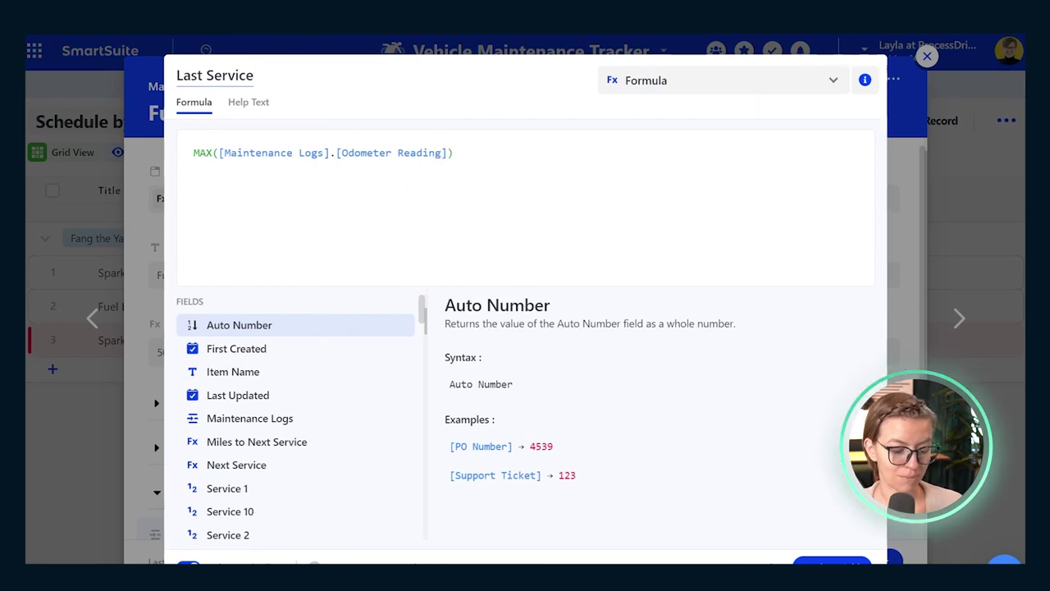
pyautogui.click(757, 562)
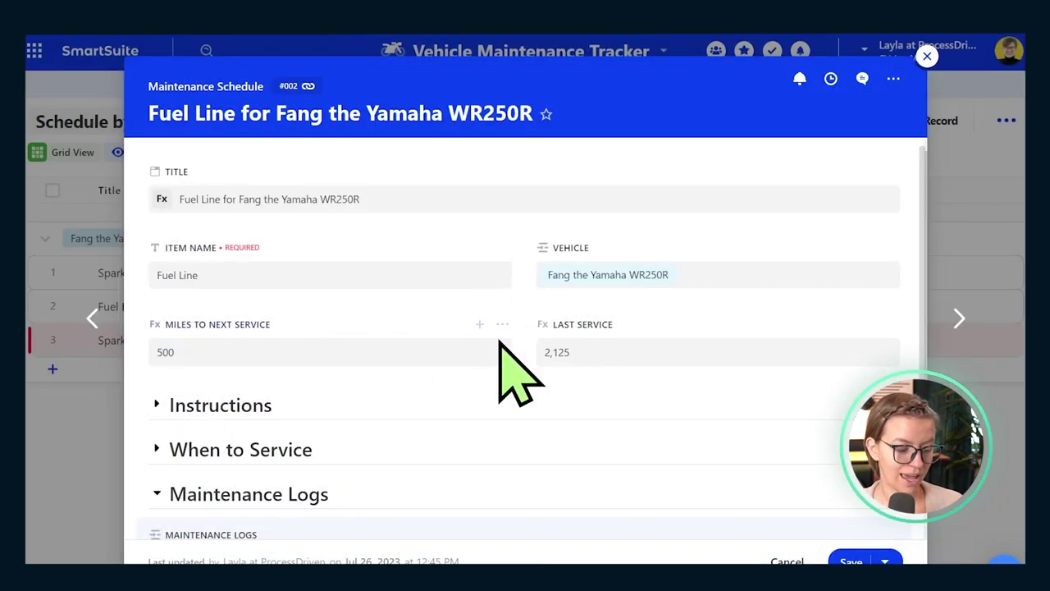
pyautogui.click(501, 325)
pyautogui.click(421, 52)
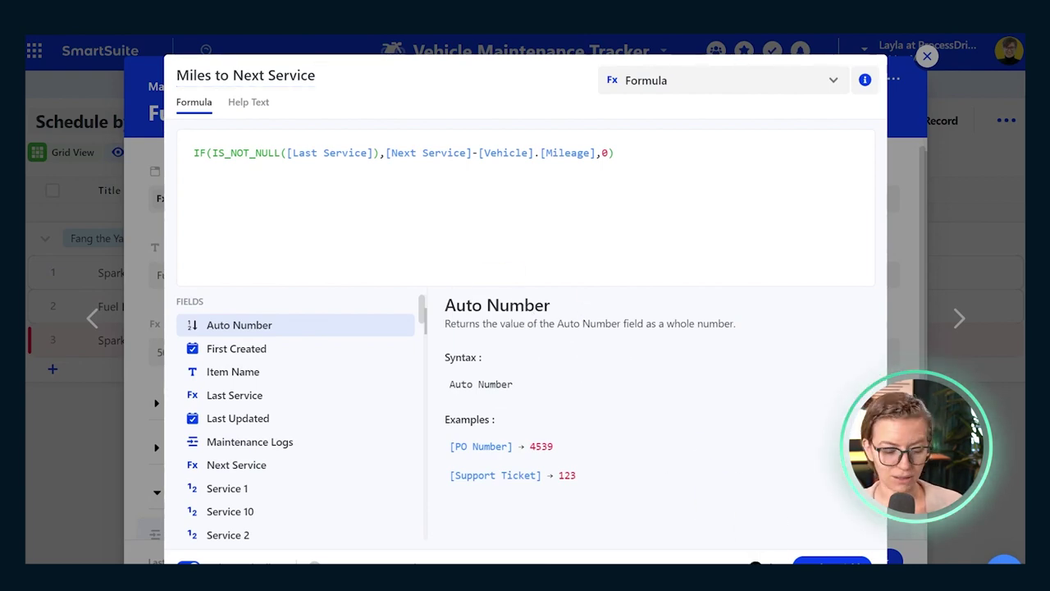
pyautogui.click(755, 563)
# Expand the Instructions section and read through the fuel line service instructions and the embedded manual pages
pyautogui.scroll(-2, 279, 291)
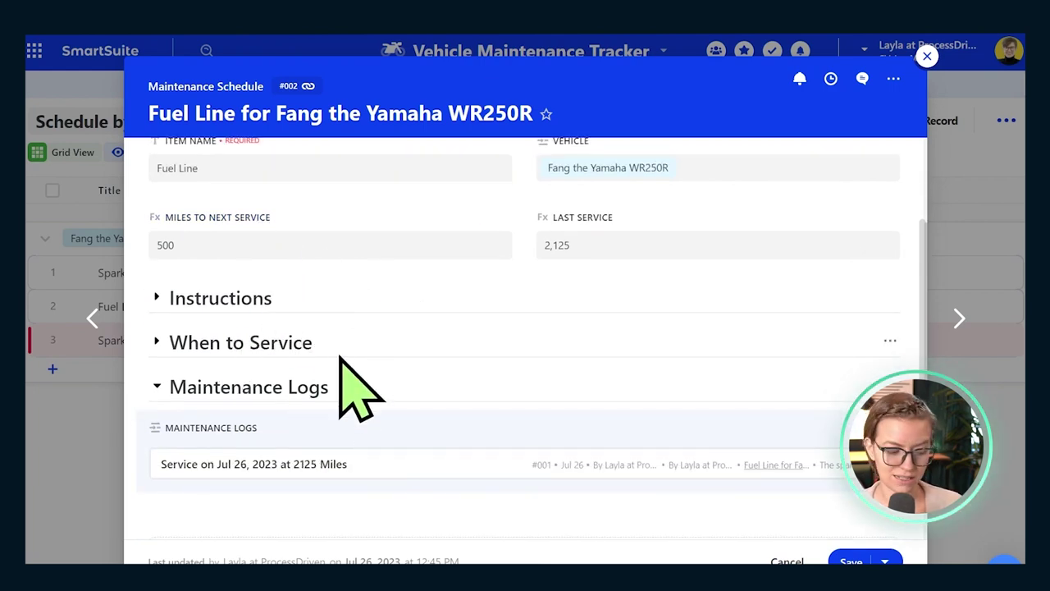
pyautogui.click(204, 300)
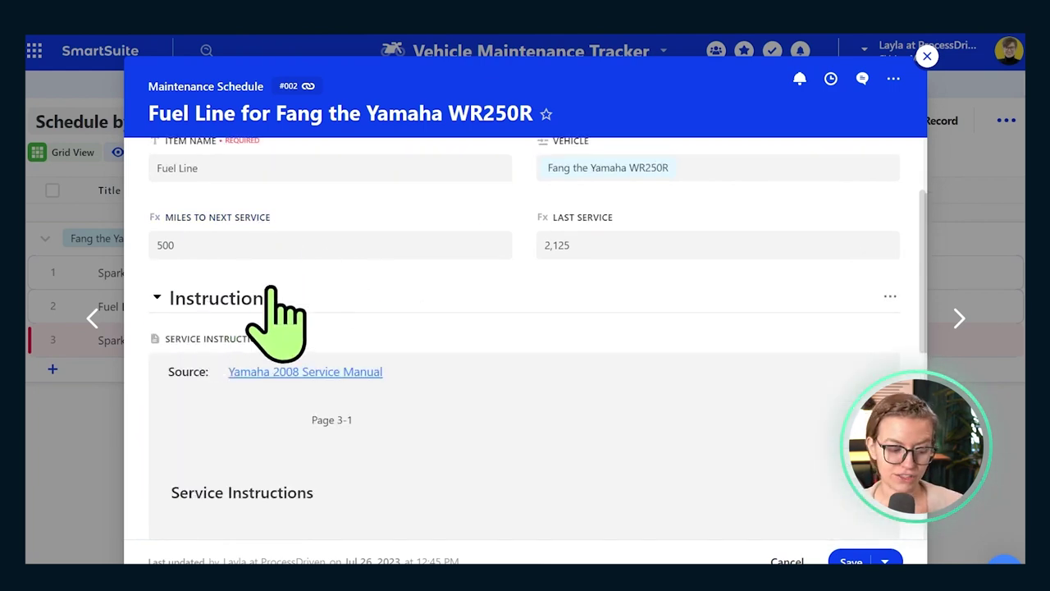
pyautogui.scroll(-2, 422, 258)
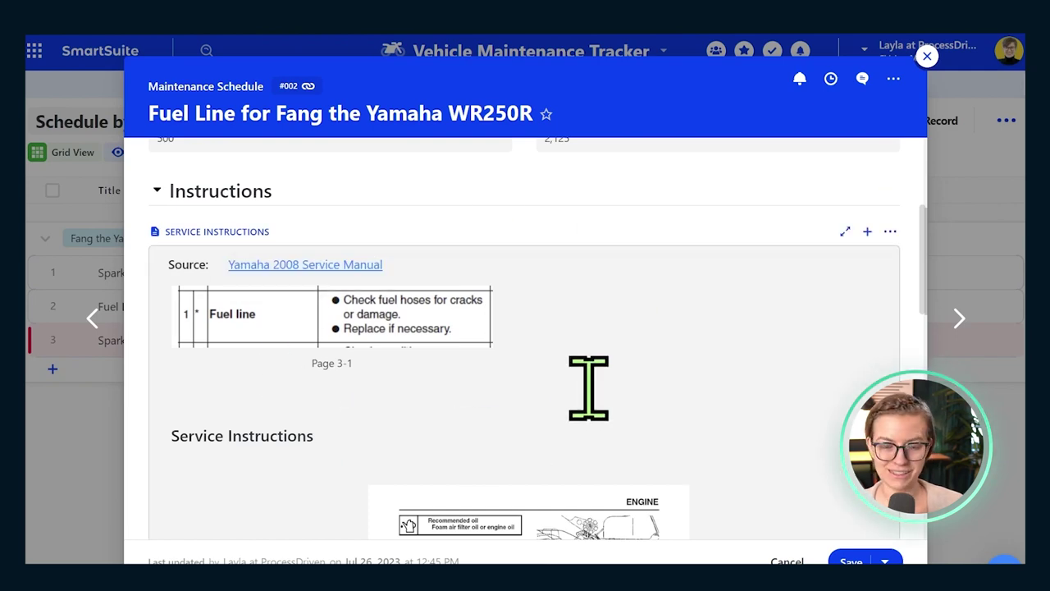
pyautogui.scroll(-10, 588, 387)
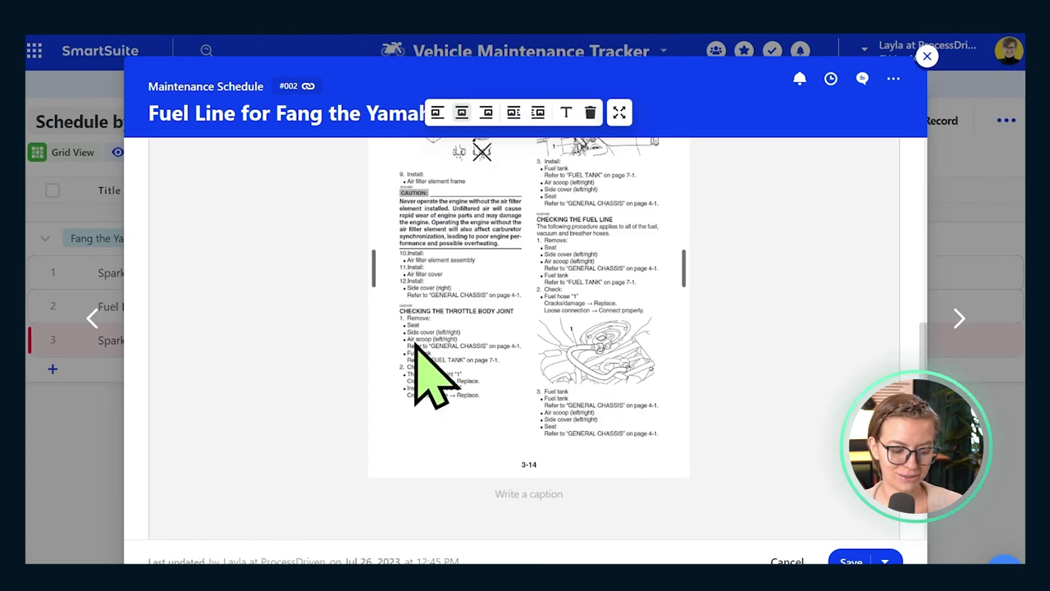
pyautogui.scroll(2, 628, 404)
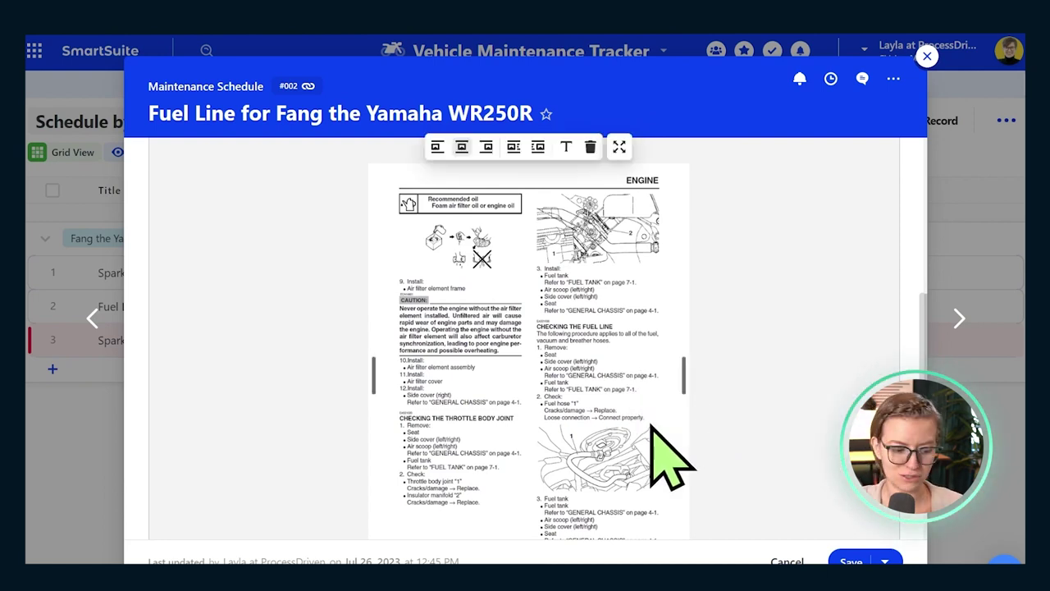
pyautogui.scroll(4, 669, 456)
pyautogui.scroll(2, 352, 281)
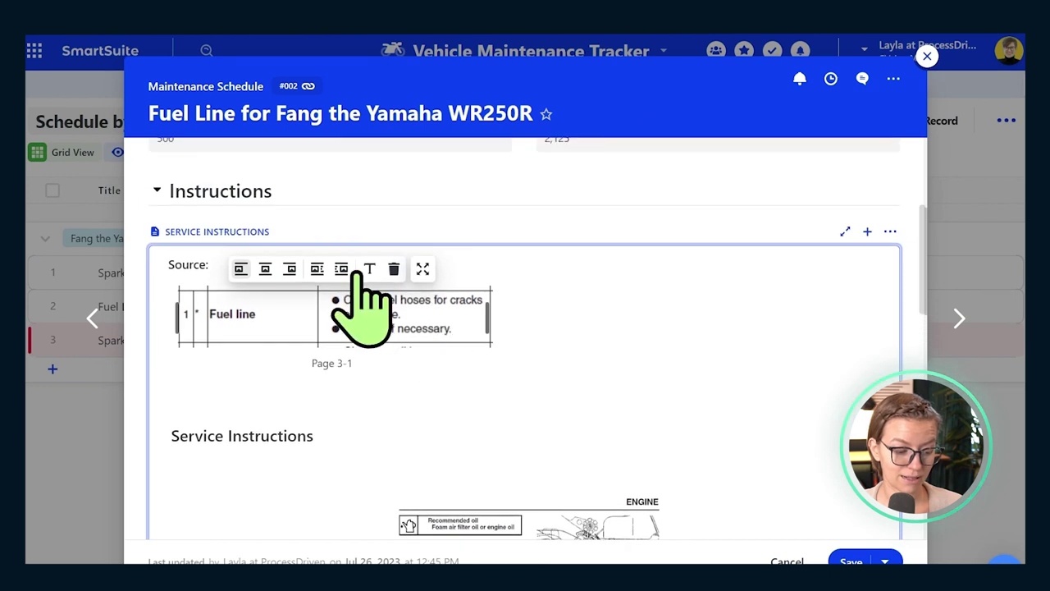
pyautogui.scroll(-1, 453, 351)
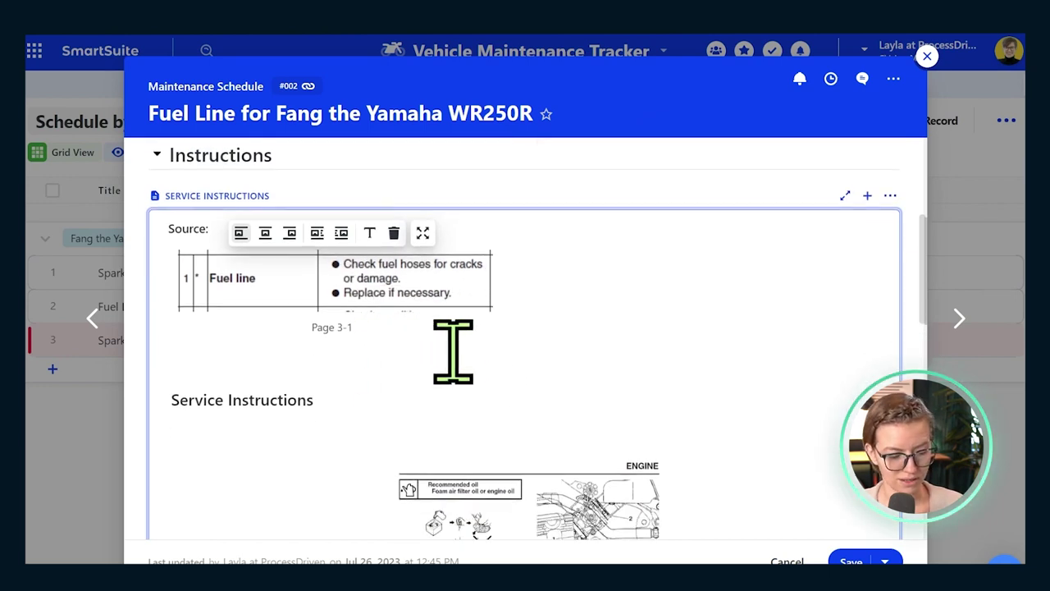
pyautogui.scroll(-4, 453, 351)
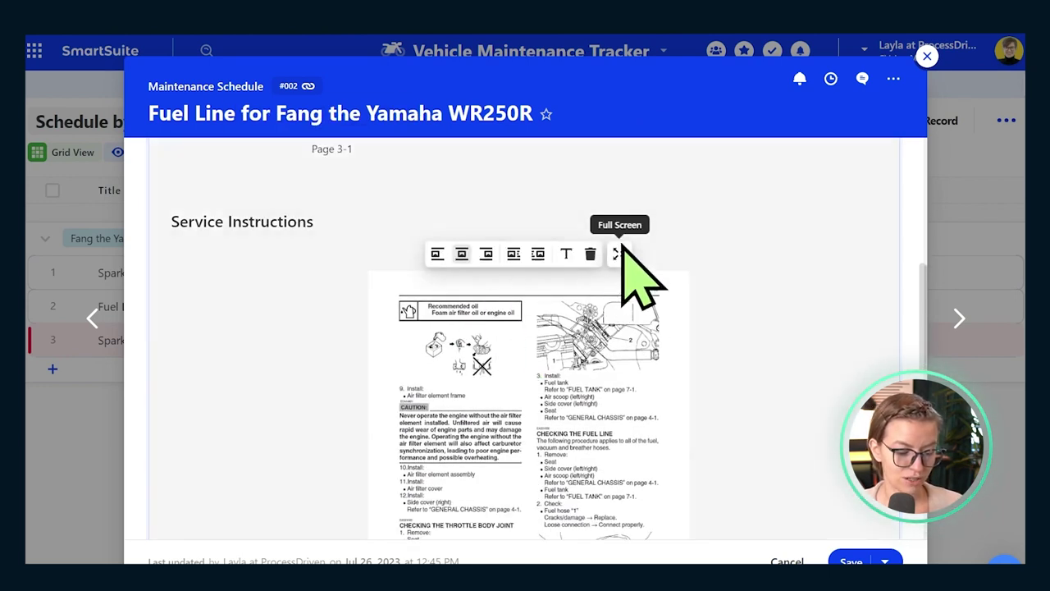
# View the embedded service manual page image in full screen, close it, and collapse the Instructions section
pyautogui.click(617, 253)
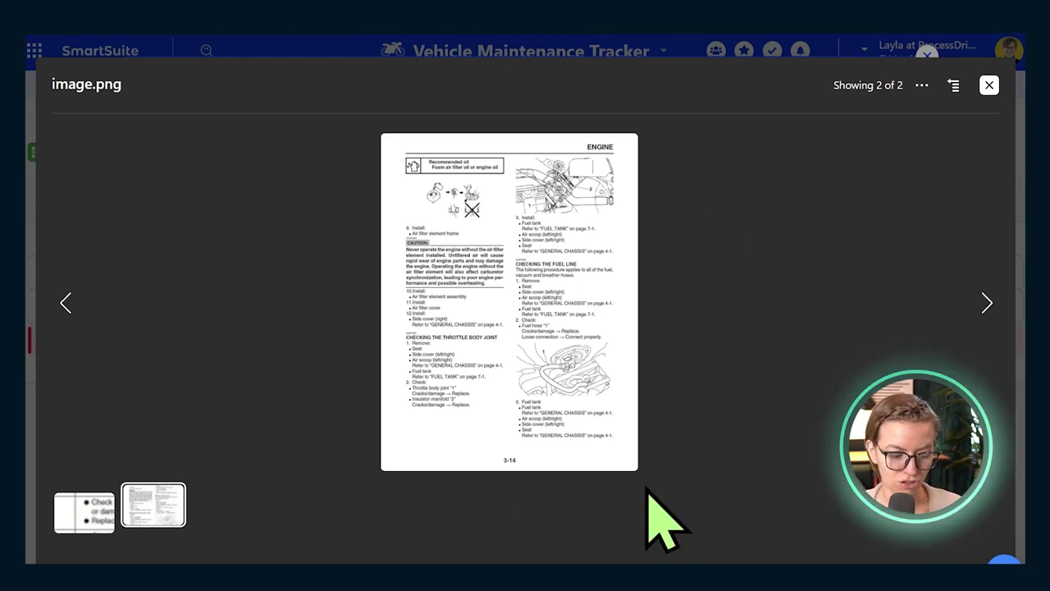
pyautogui.click(989, 84)
pyautogui.click(951, 105)
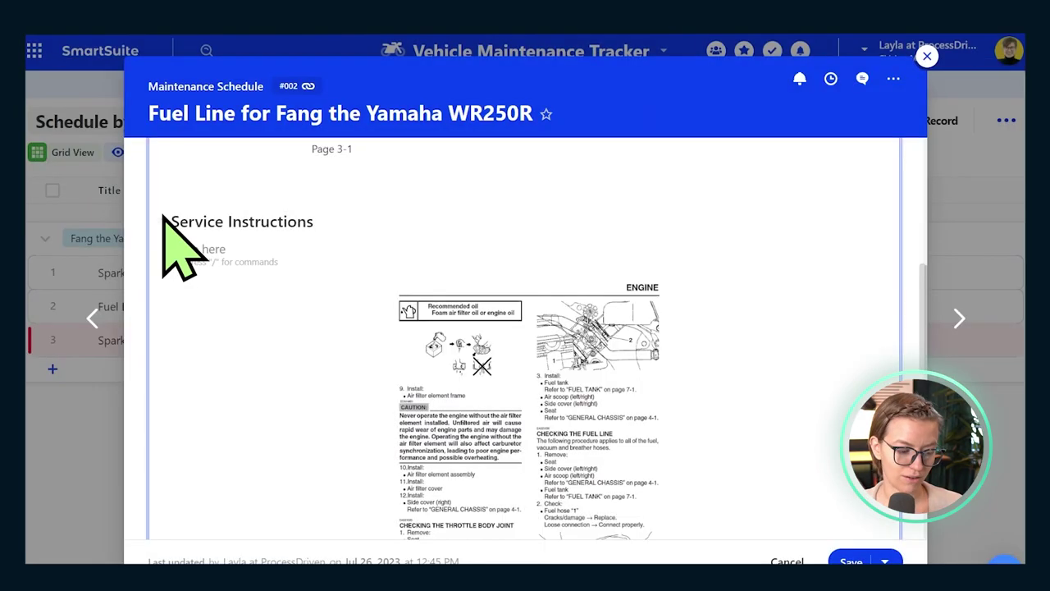
pyautogui.click(164, 222)
pyautogui.scroll(4, 334, 474)
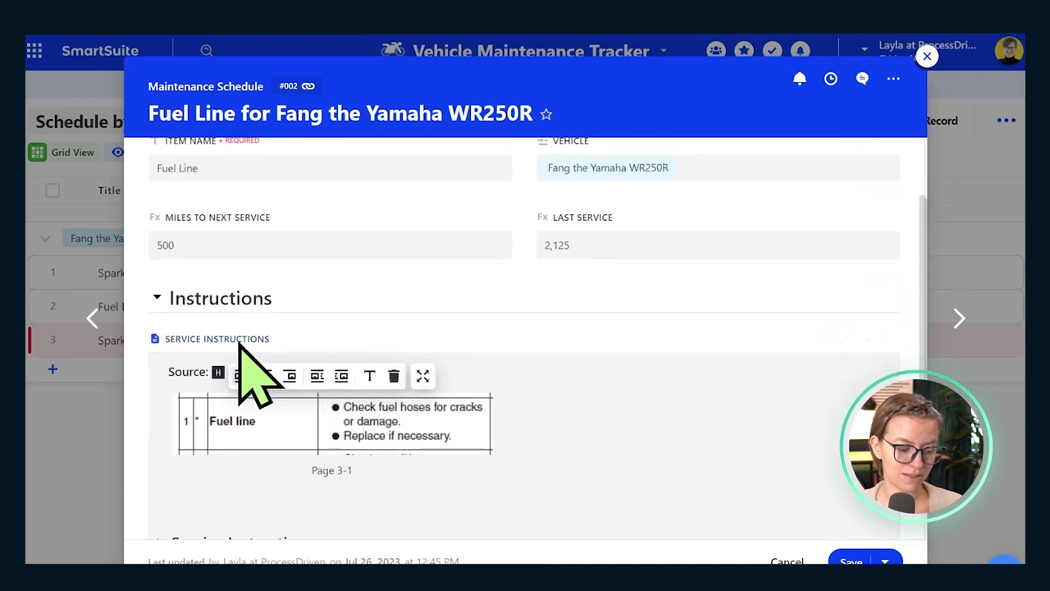
pyautogui.click(366, 501)
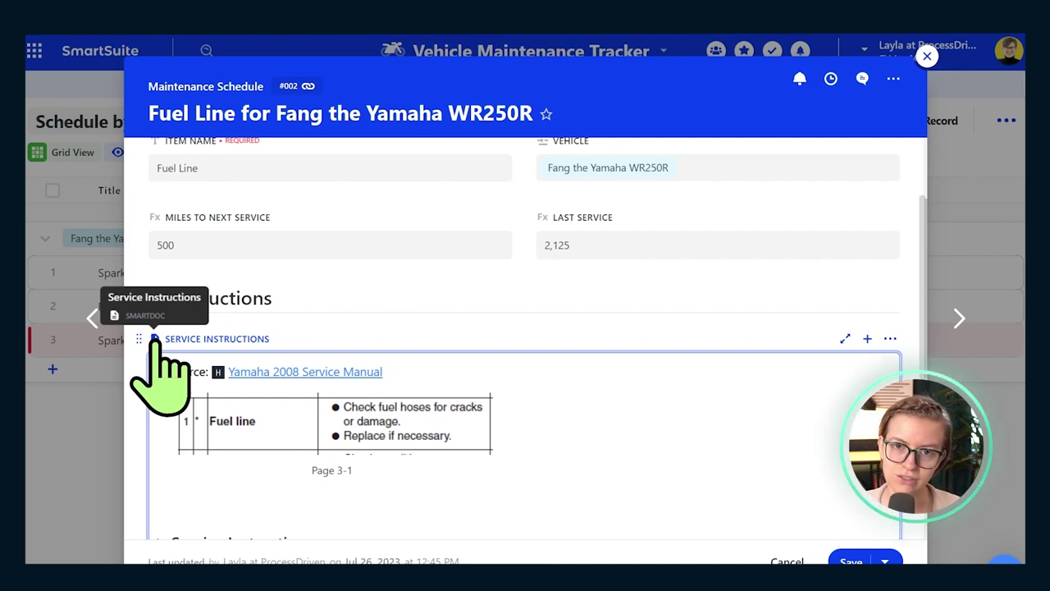
pyautogui.click(155, 298)
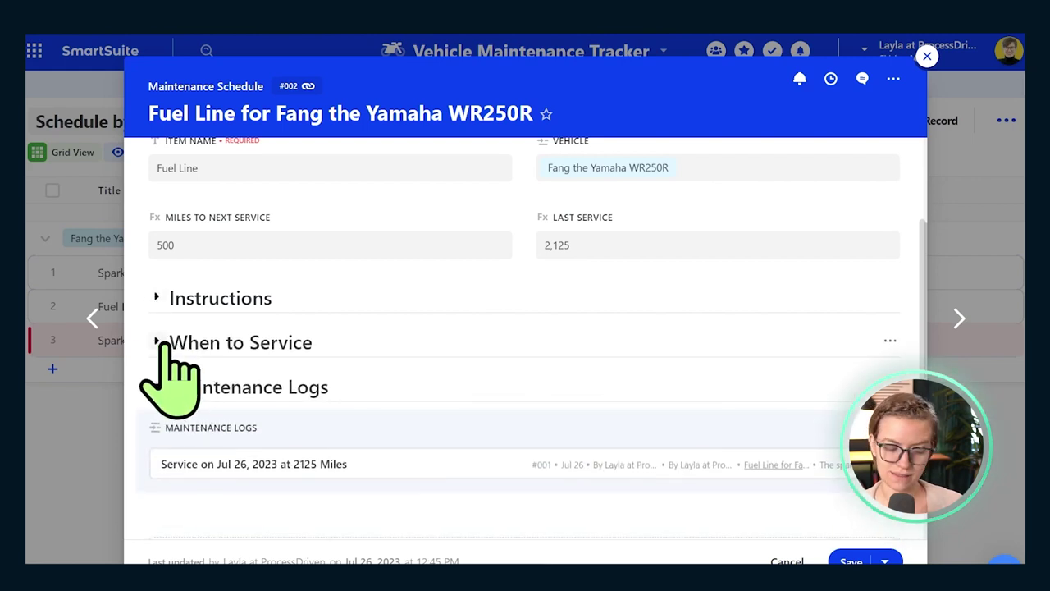
# Expand the When to Service section and compare the Service 1 to Service 10 mileages with the service manual's maintenance table
pyautogui.click(158, 343)
pyautogui.scroll(-1, 480, 378)
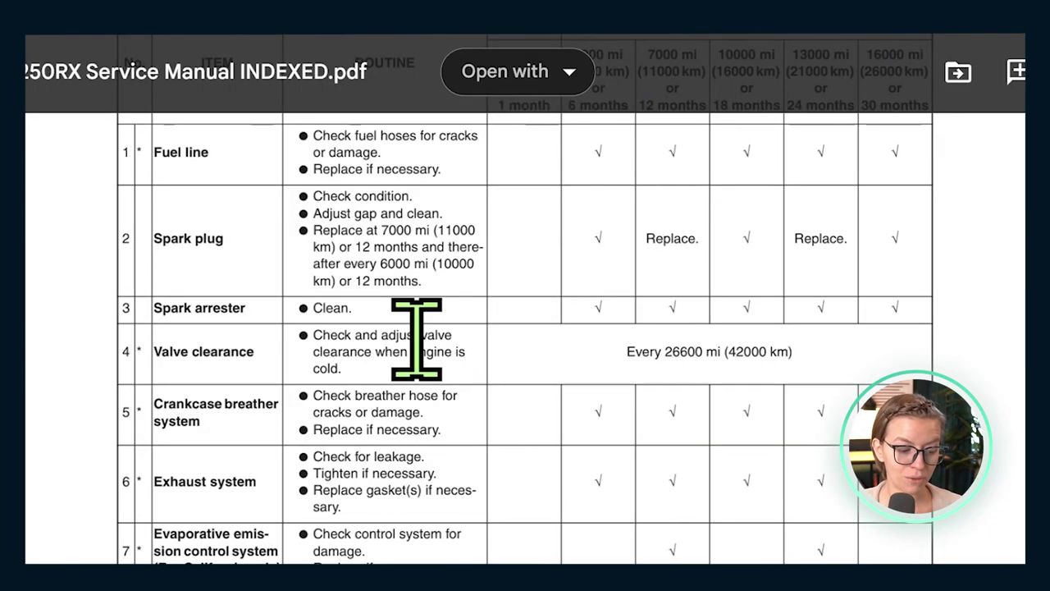
pyautogui.scroll(5, 416, 335)
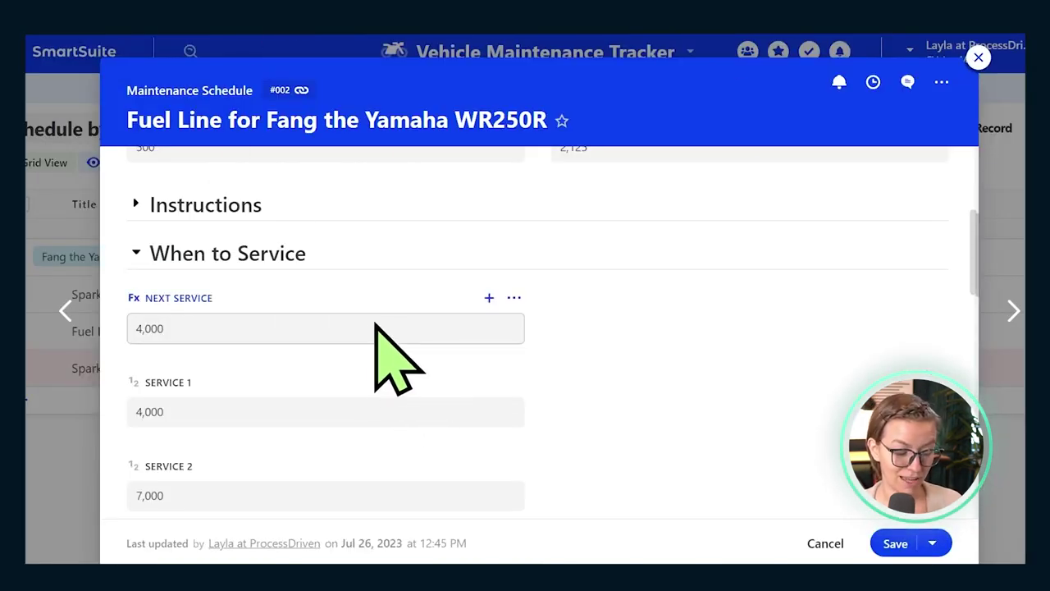
pyautogui.scroll(-2, 367, 336)
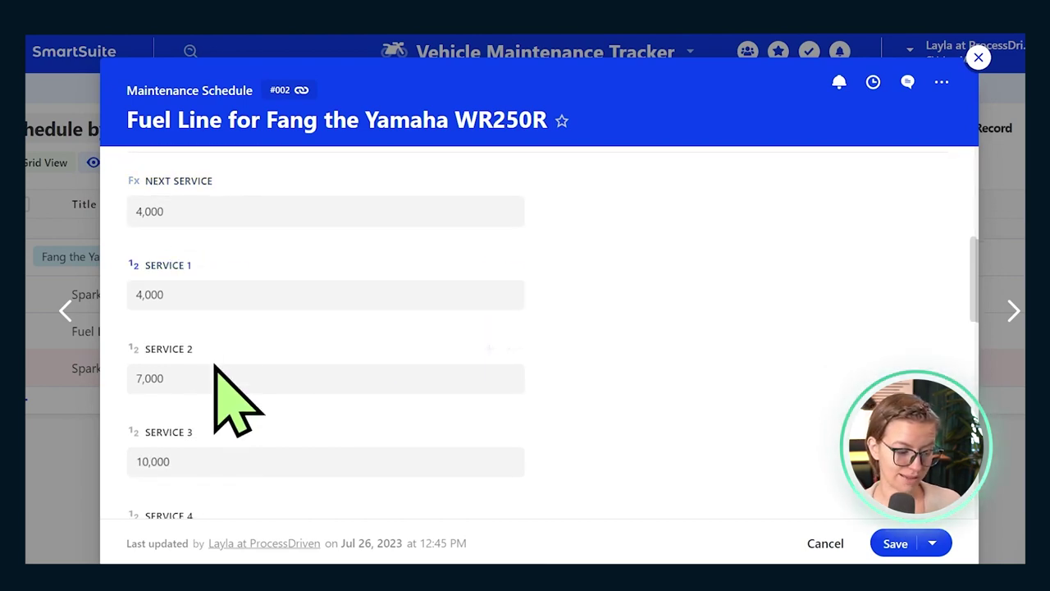
pyautogui.moveTo(218, 464); pyautogui.dragTo(134, 464)
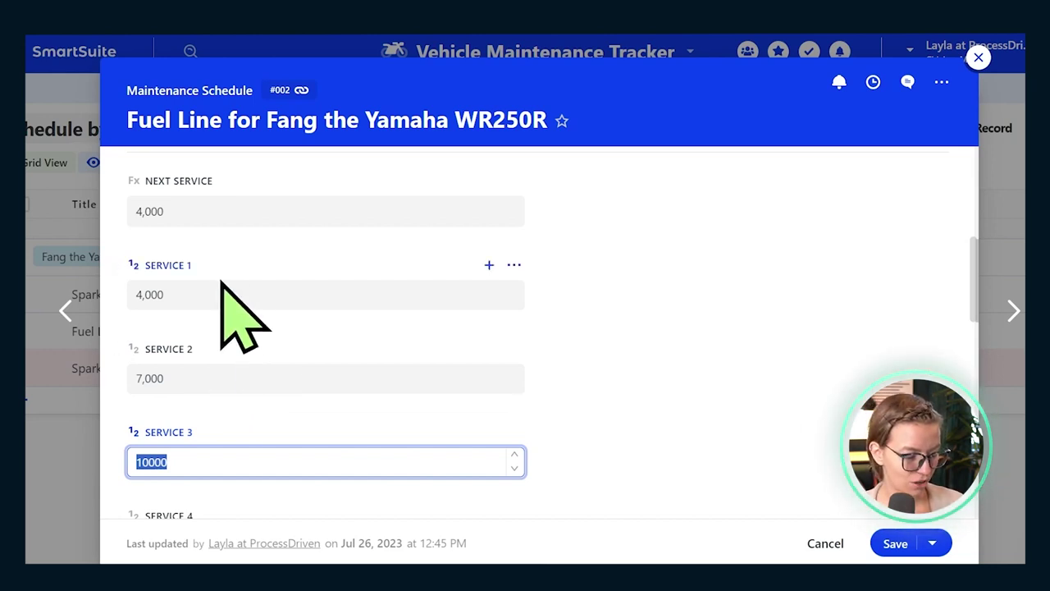
pyautogui.scroll(-1, 164, 238)
pyautogui.scroll(-5, 164, 230)
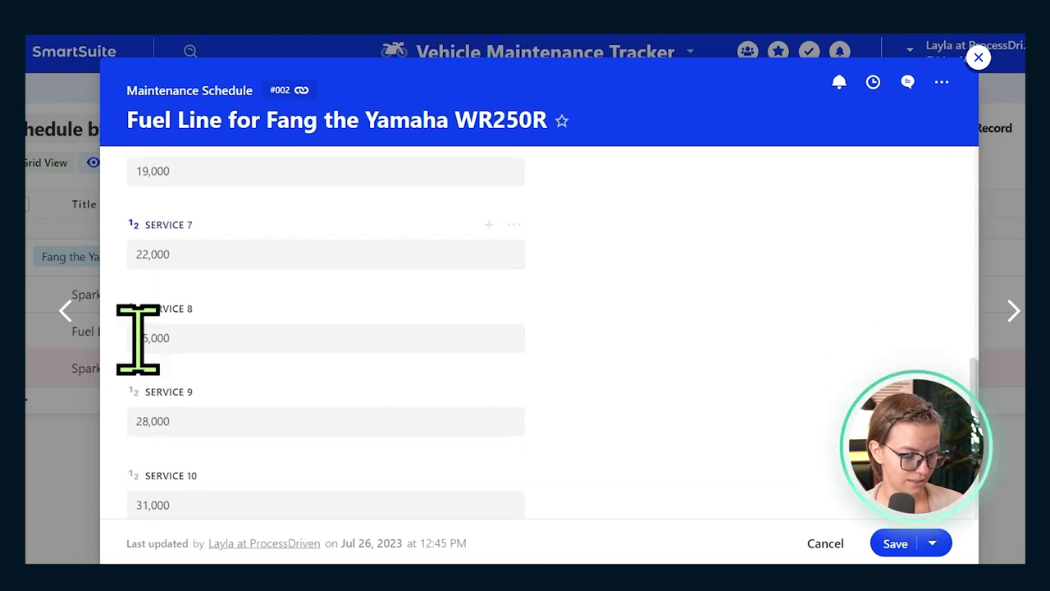
pyautogui.scroll(-1, 294, 429)
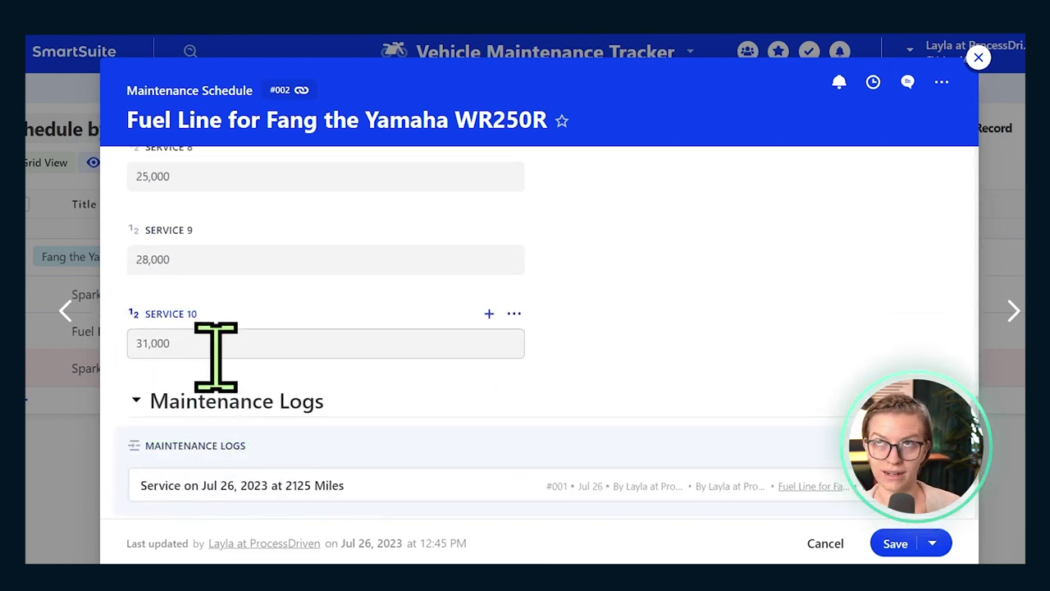
# Return to the Next Service field and inspect its formula in the field settings
pyautogui.scroll(5, 262, 266)
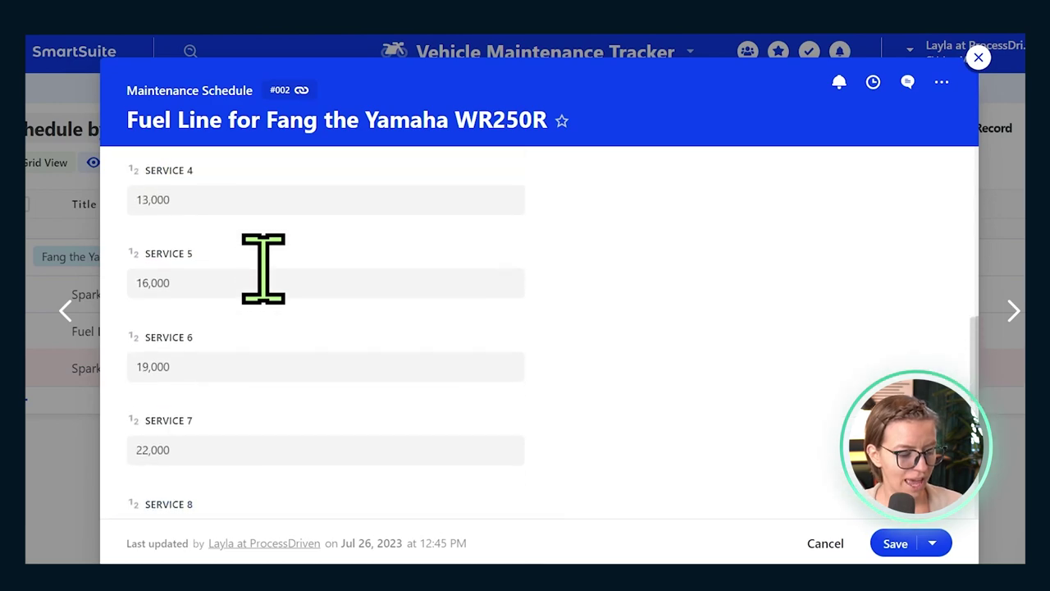
pyautogui.scroll(2, 271, 287)
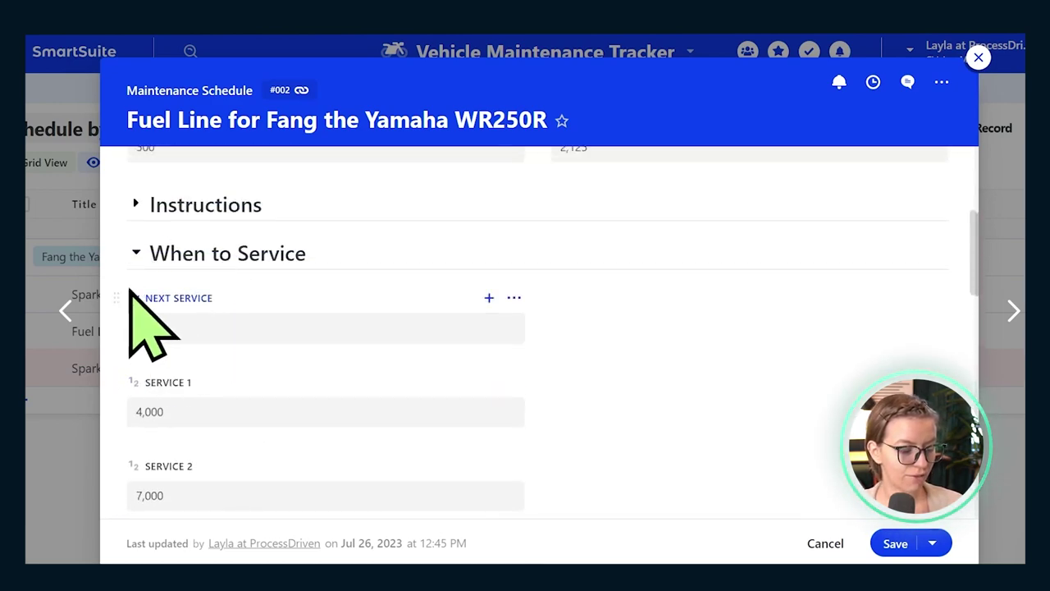
pyautogui.click(514, 297)
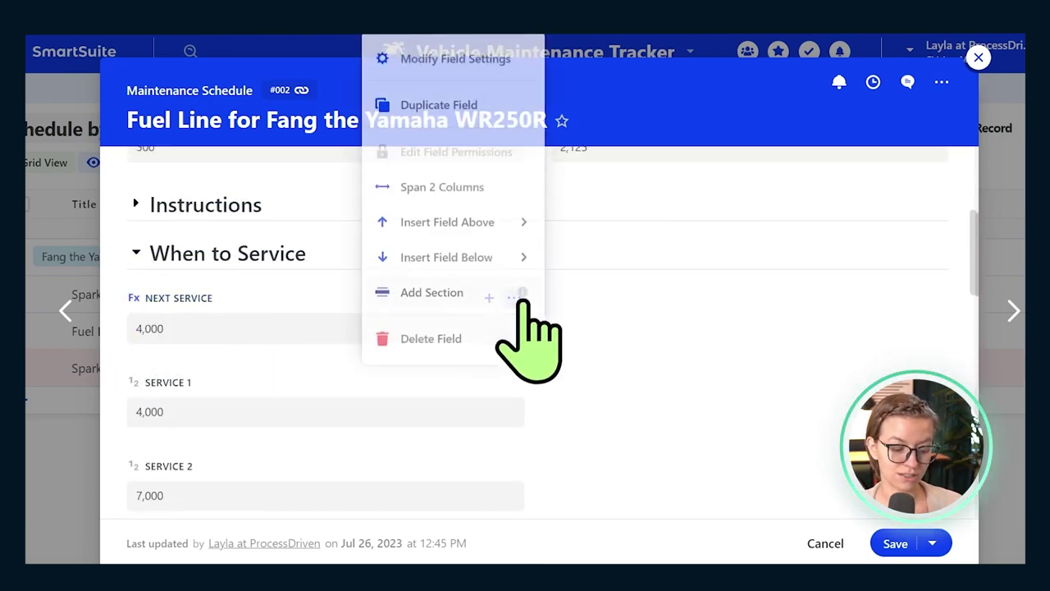
pyautogui.click(452, 57)
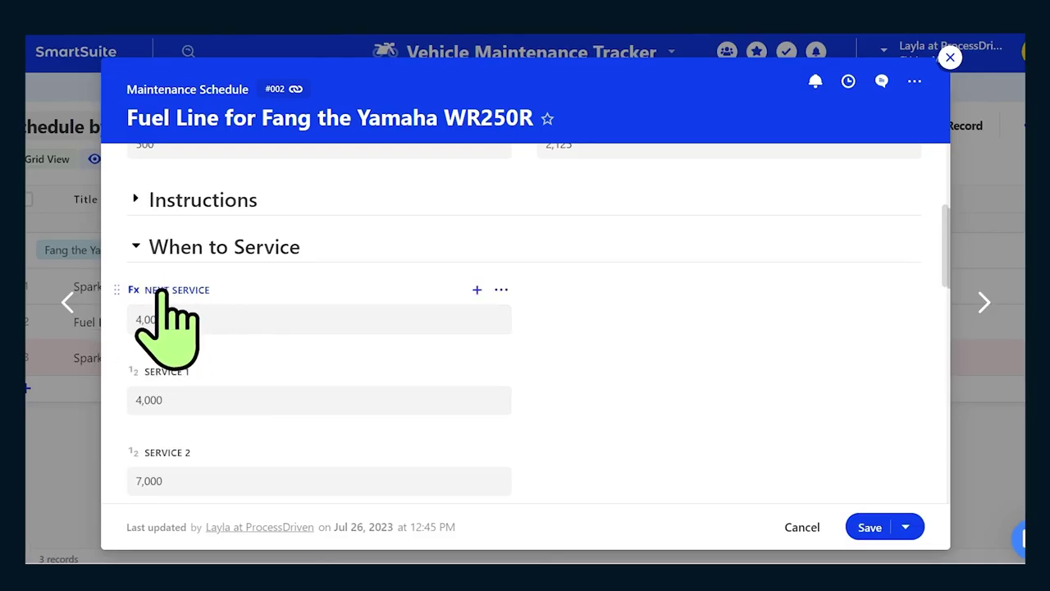
# Set the linked maintenance log's odometer reading to 4500, then save the log and the Fuel Line record
pyautogui.scroll(-8, 169, 329)
pyautogui.scroll(-3, 173, 287)
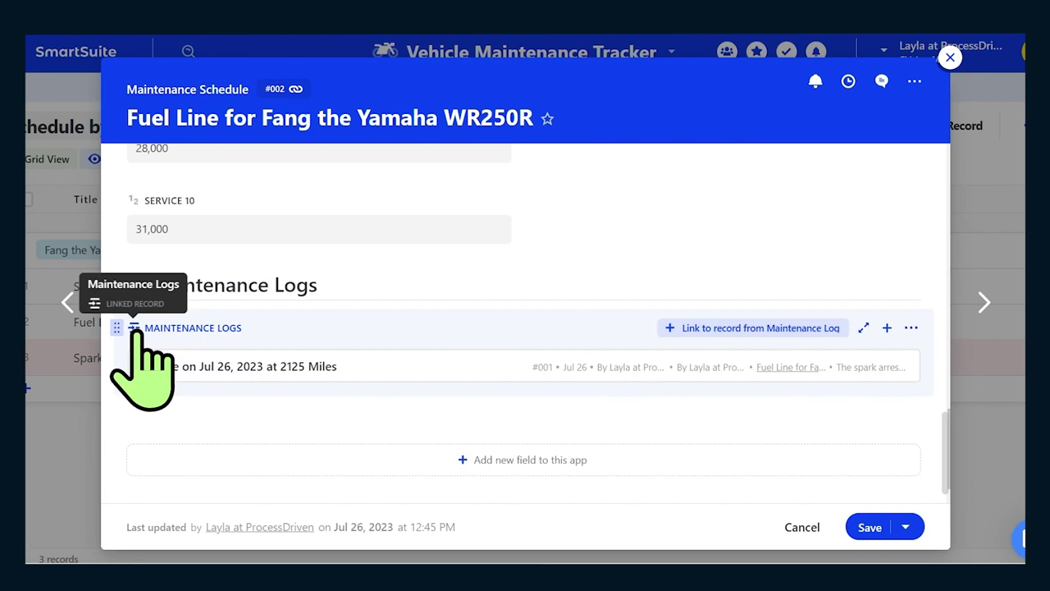
pyautogui.click(304, 371)
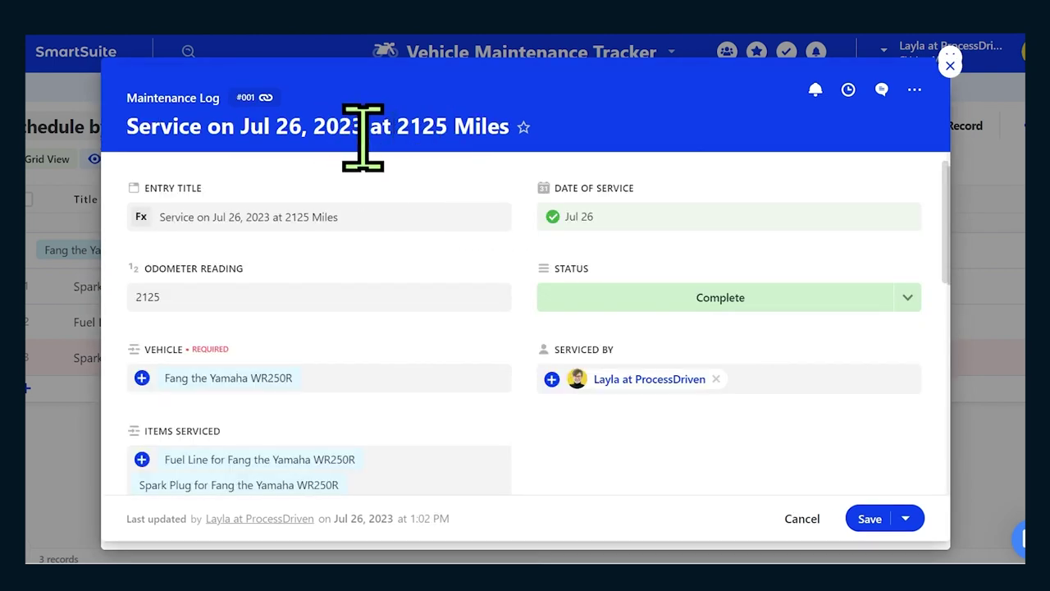
pyautogui.doubleClick(133, 294)
pyautogui.write('4500')
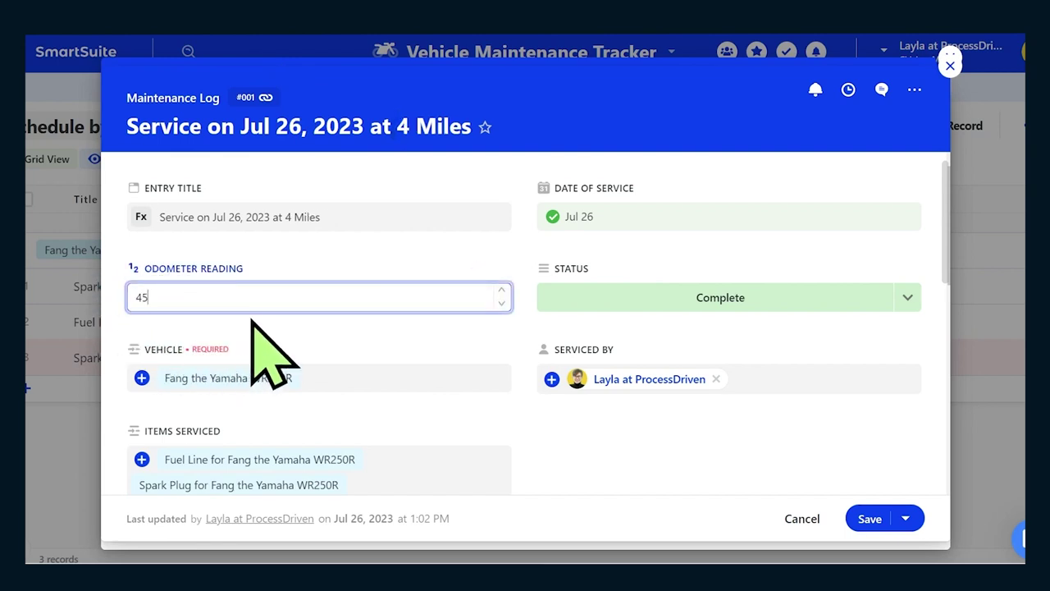
pyautogui.click(859, 522)
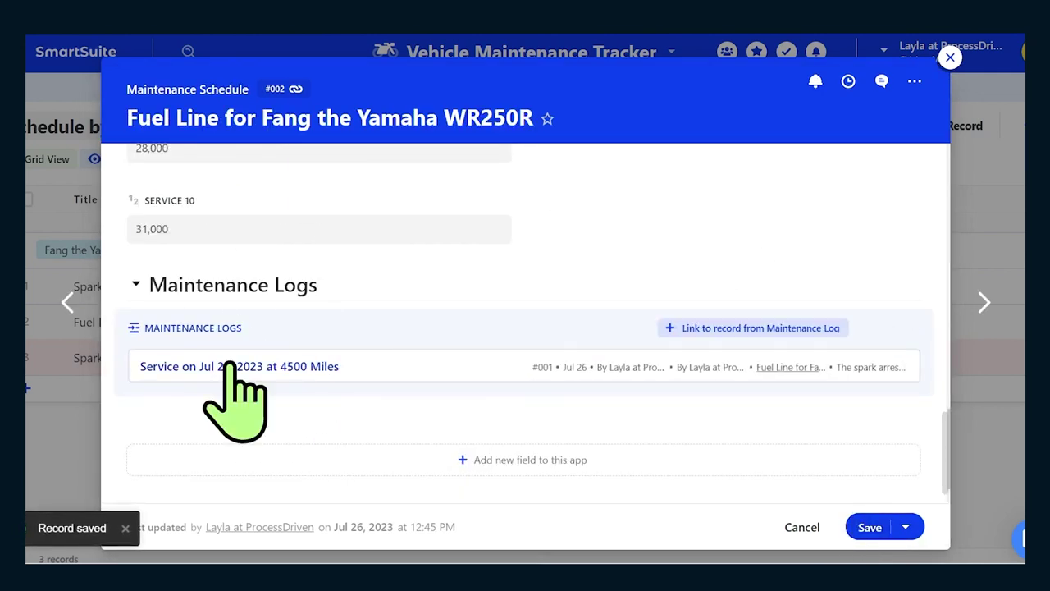
pyautogui.click(868, 529)
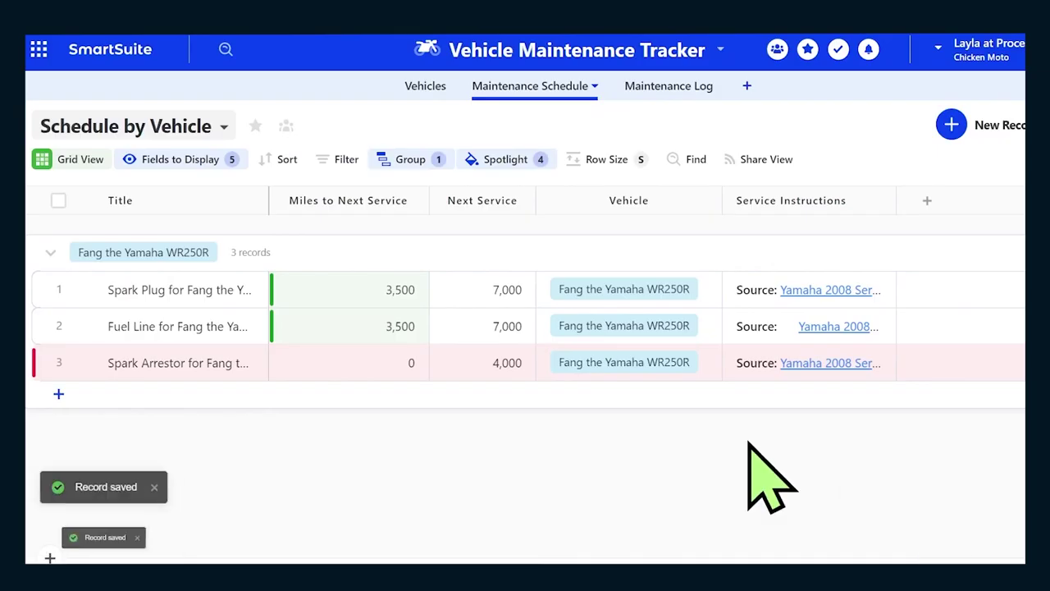
# Reopen the Fuel Line record and check its recalculated service mileages, When to Service section and linked maintenance logs
pyautogui.click(82, 325)
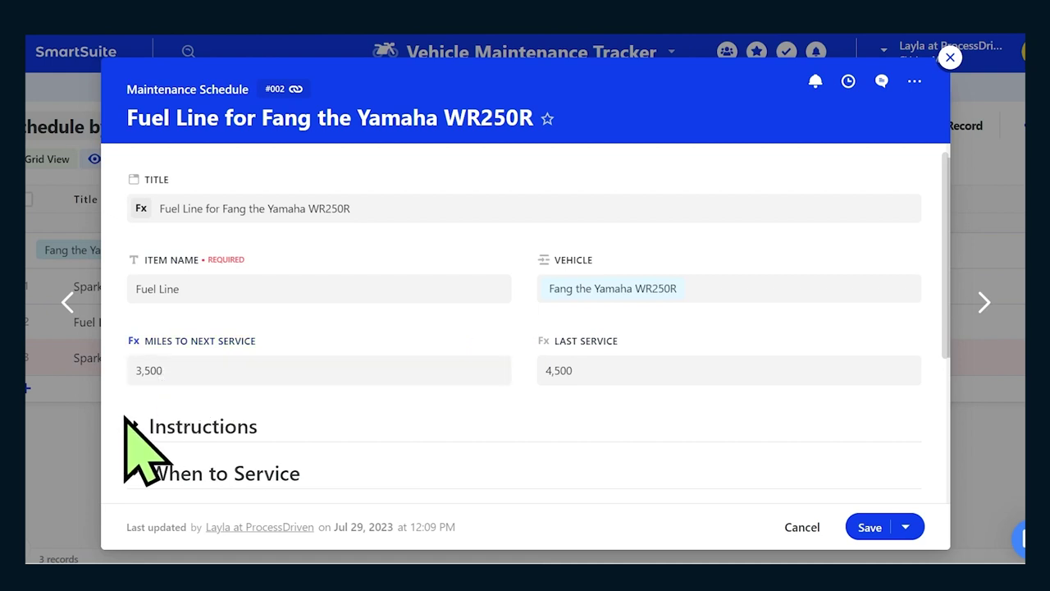
pyautogui.scroll(-2, 135, 428)
pyautogui.click(135, 360)
pyautogui.scroll(-3, 293, 271)
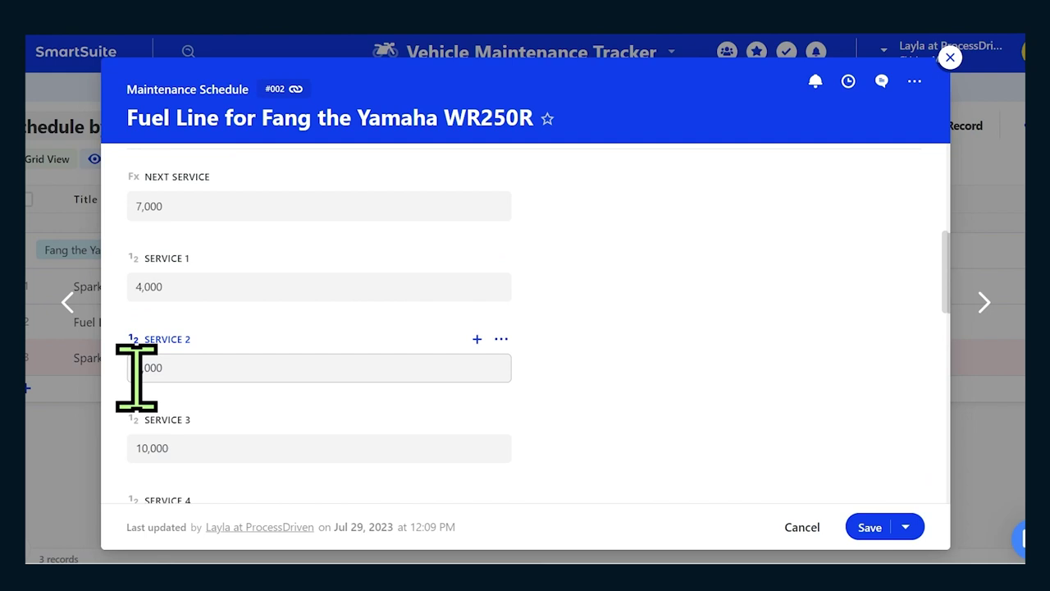
pyautogui.scroll(-10, 136, 376)
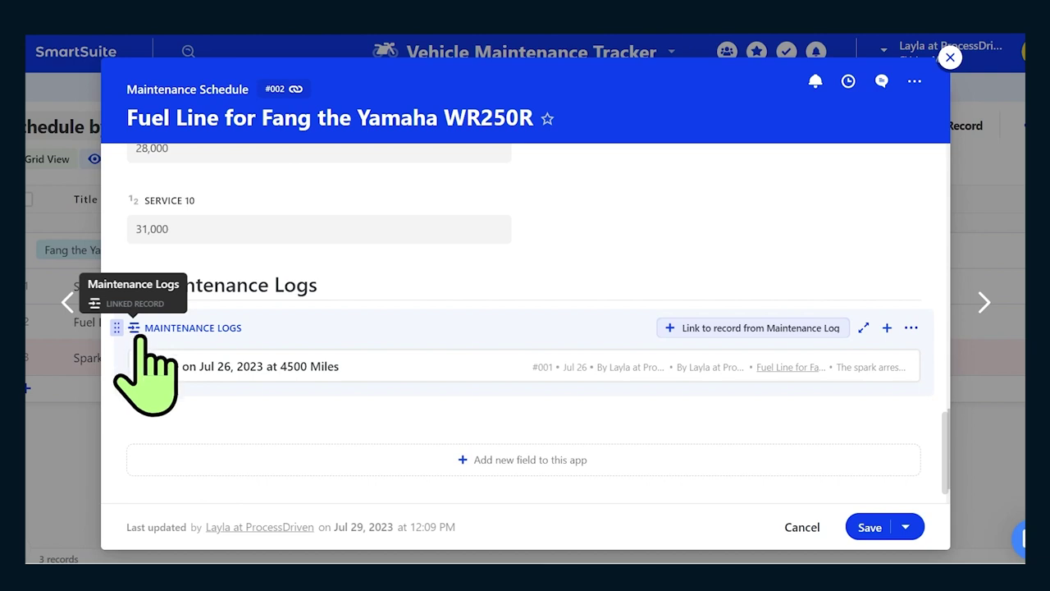
# Save the Fuel Line record, then open the Jul 26, 2023 service entry in the Maintenance Log and review its main fields
pyautogui.click(868, 527)
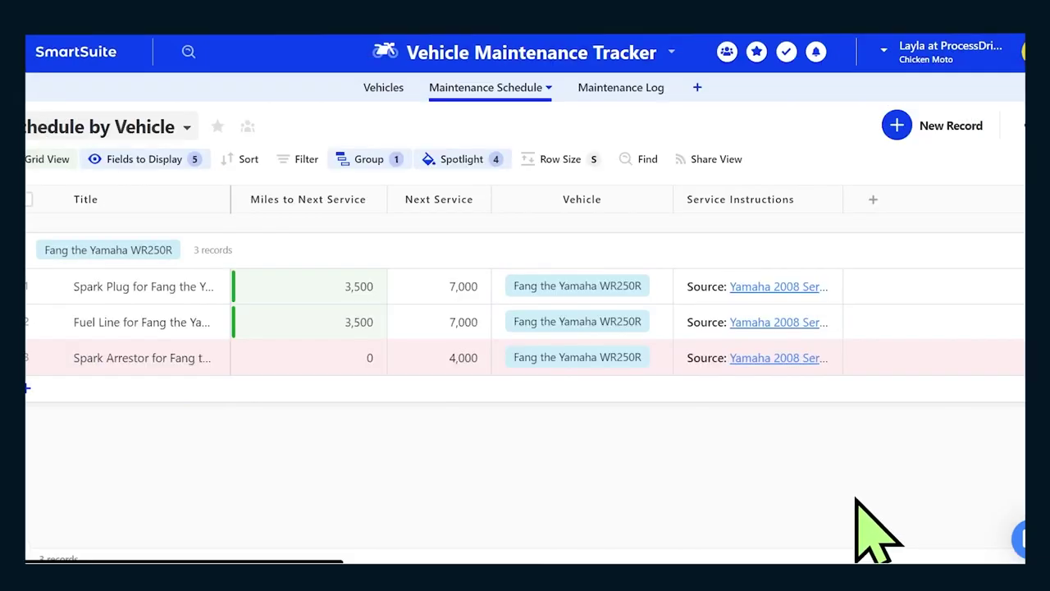
pyautogui.click(591, 90)
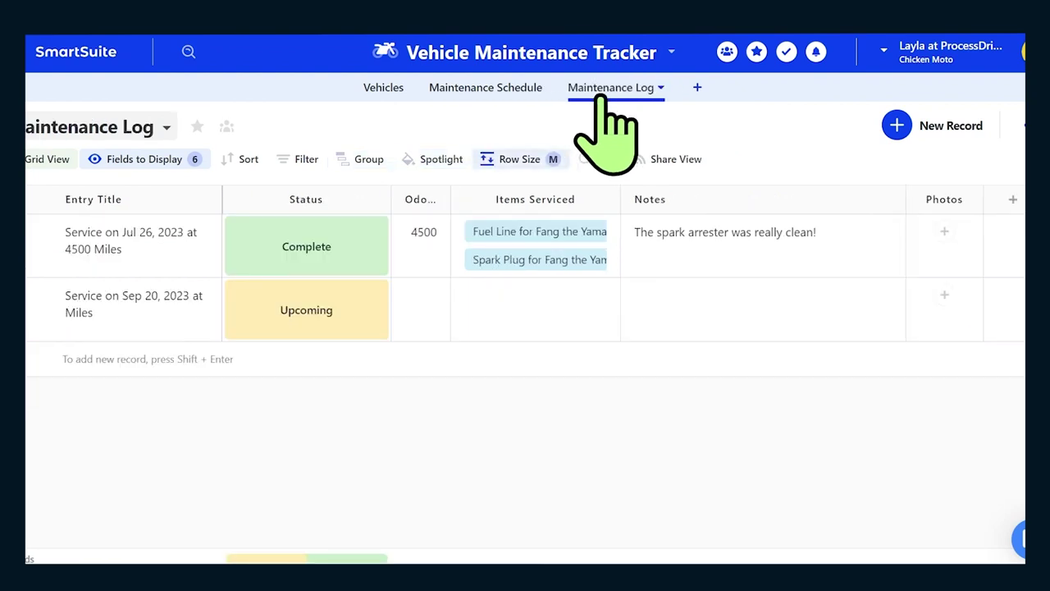
pyautogui.click(36, 231)
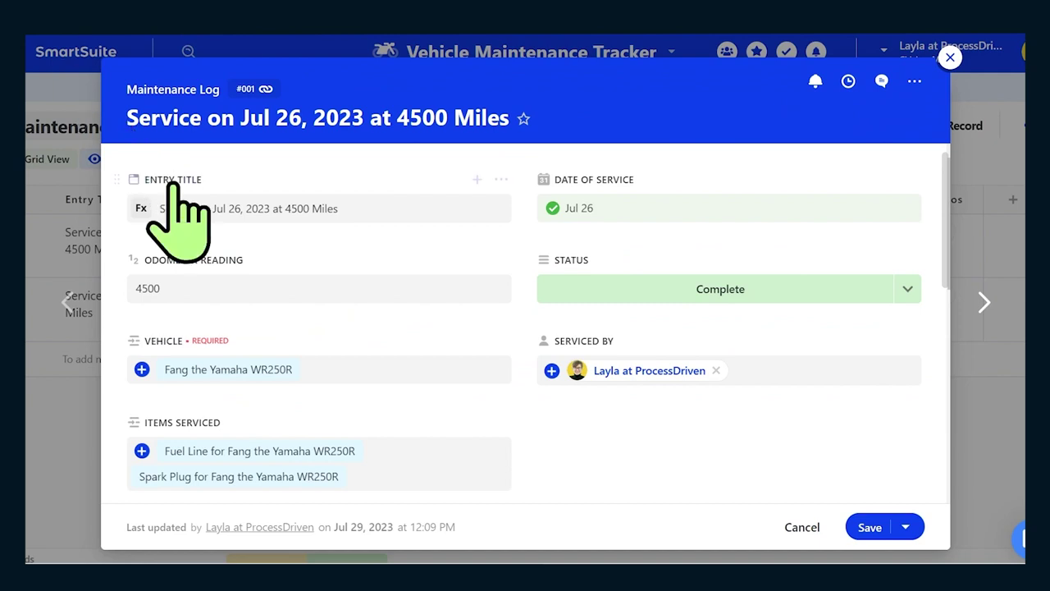
pyautogui.moveTo(139, 207)
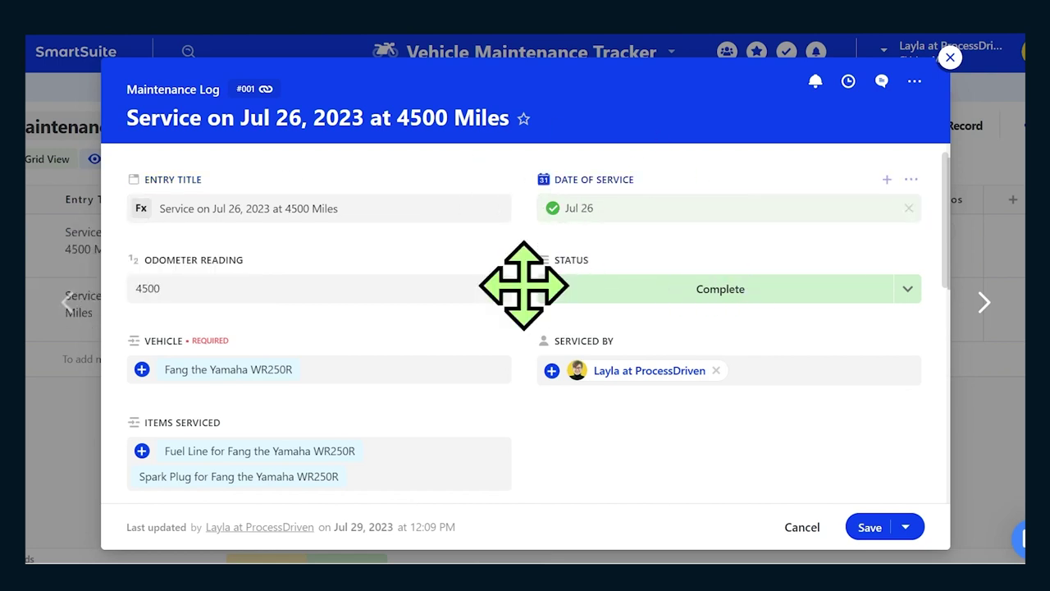
pyautogui.scroll(-3, 197, 152)
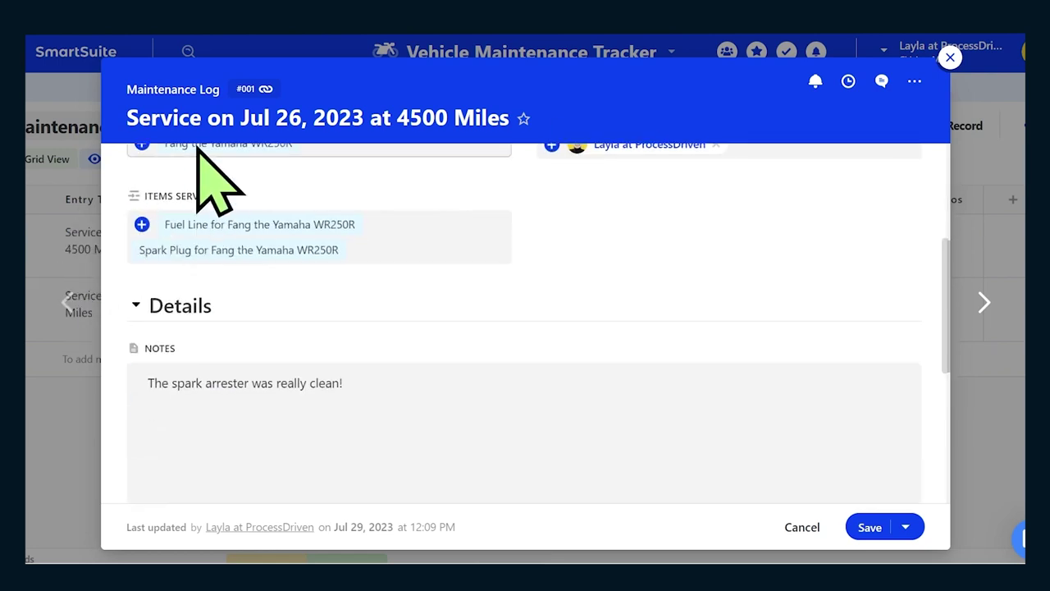
pyautogui.scroll(3, 210, 169)
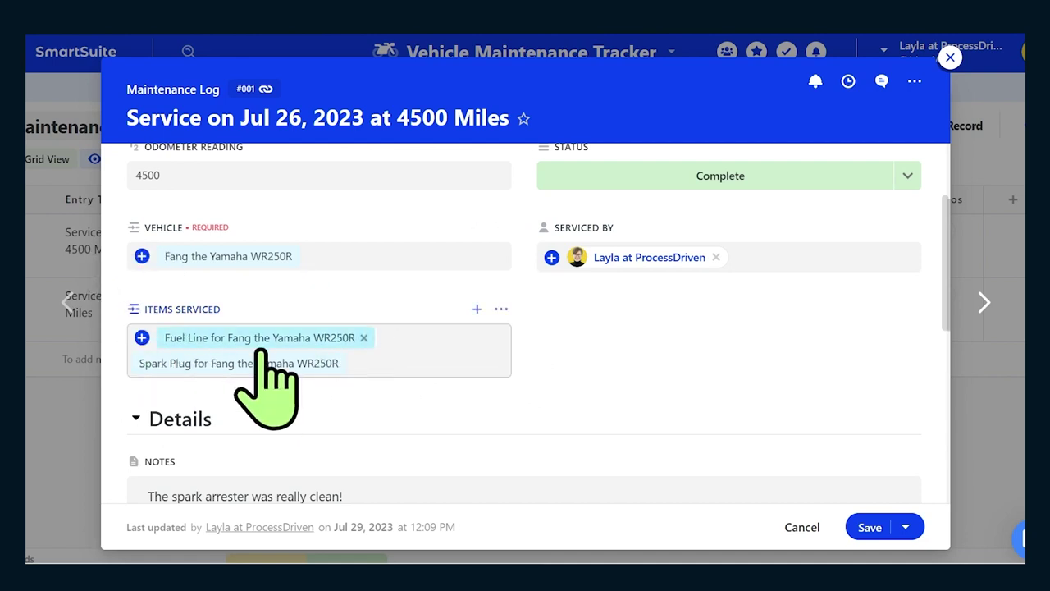
# Inspect the Items Serviced field's linked record filter, then view the Maintenance Schedule records it offers for linking
pyautogui.click(501, 310)
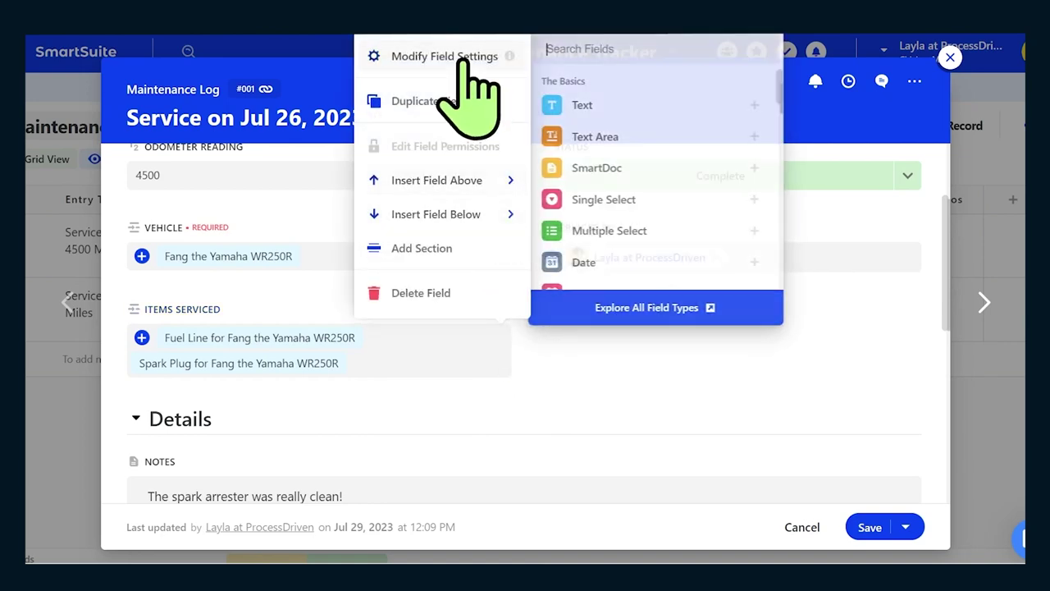
pyautogui.click(472, 54)
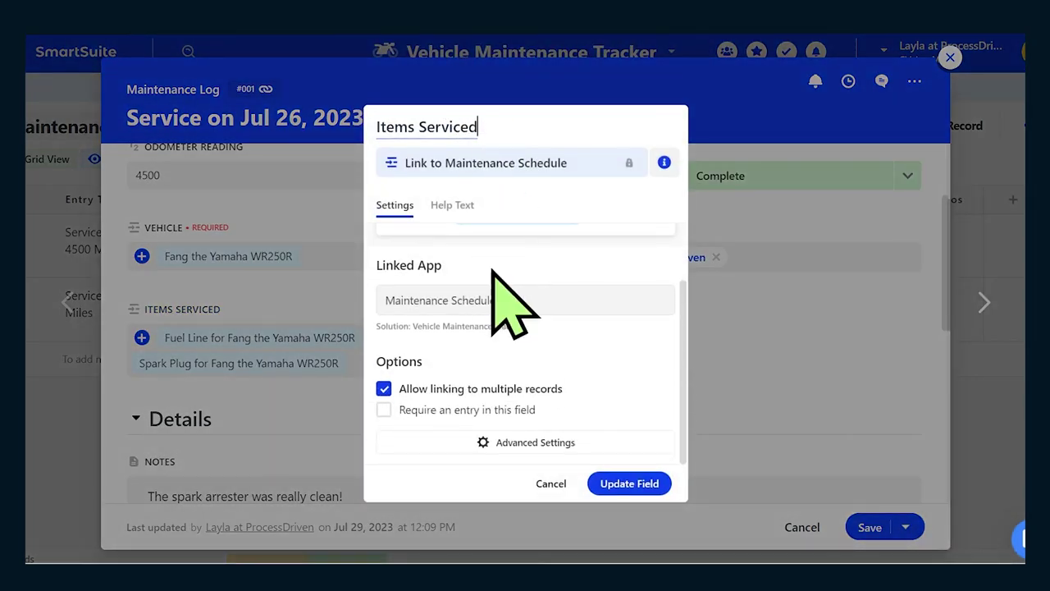
pyautogui.click(504, 443)
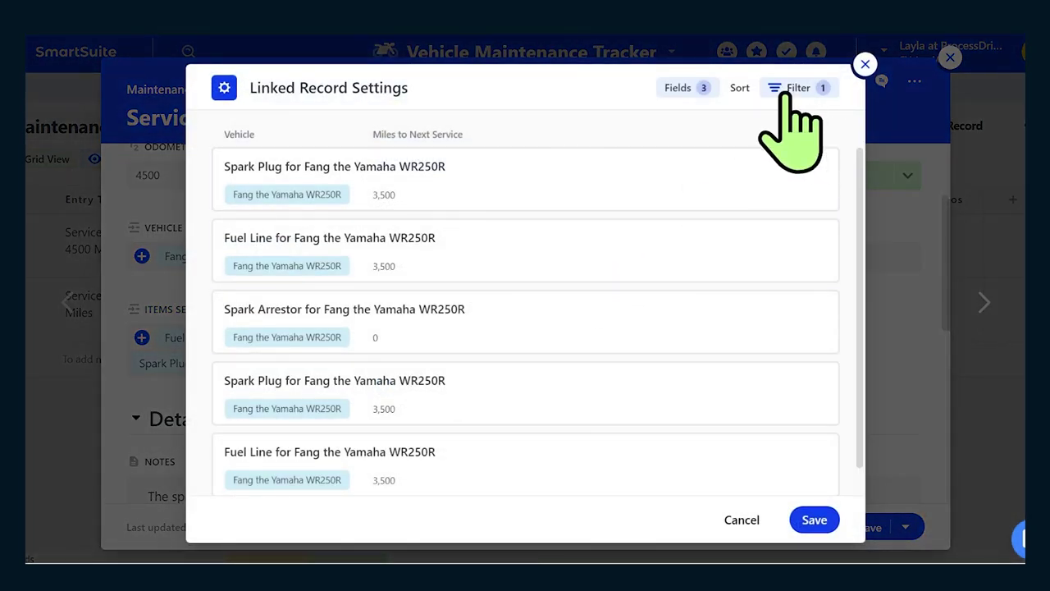
pyautogui.click(784, 94)
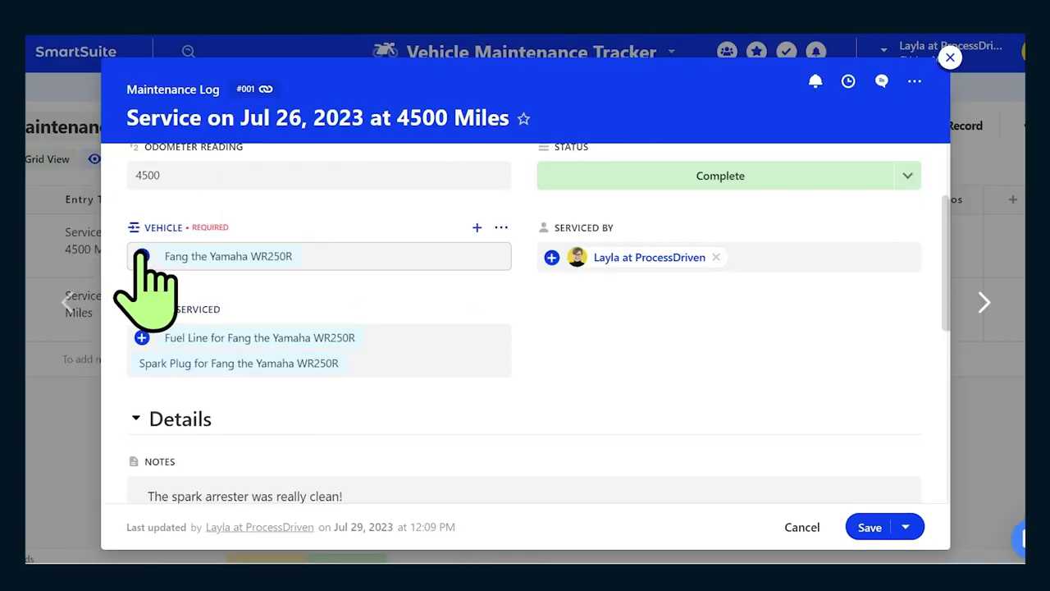
pyautogui.click(142, 337)
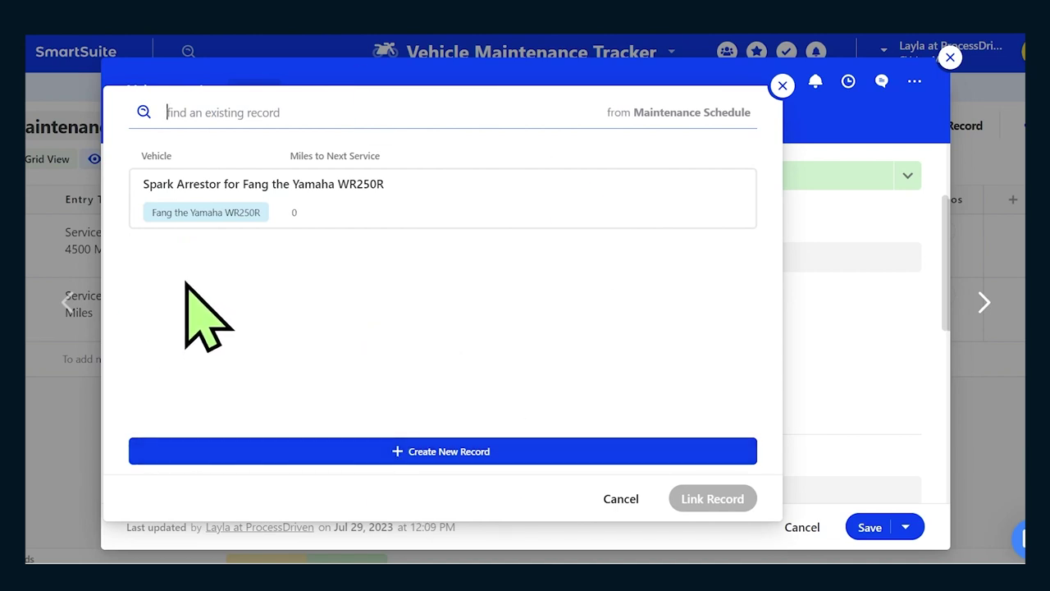
pyautogui.click(847, 341)
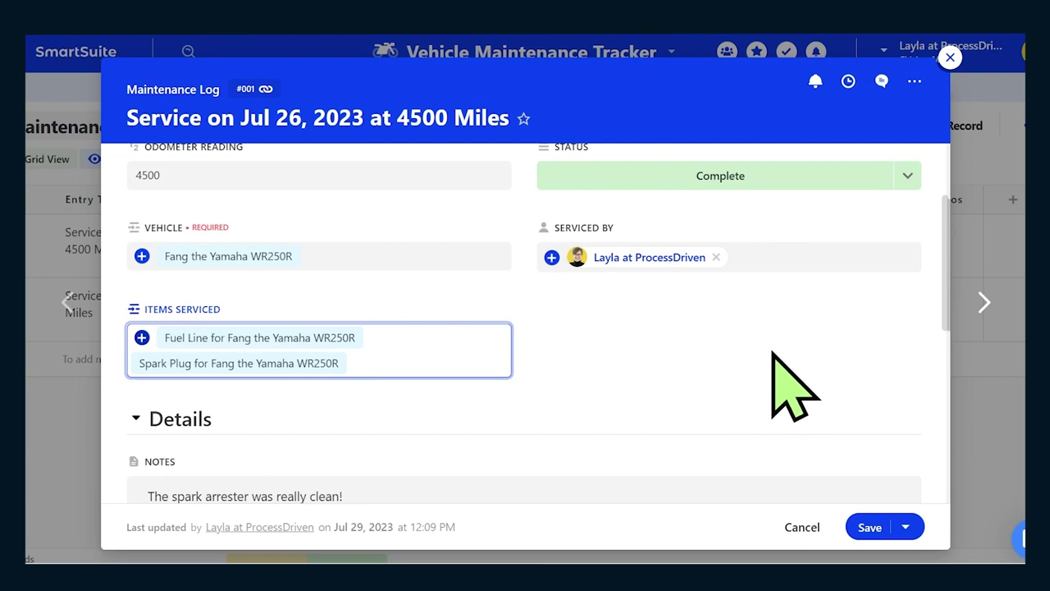
# Examine the service entry's Notes text and Photos attachment area in the Details section
pyautogui.scroll(2, 473, 457)
pyautogui.scroll(-4, 434, 386)
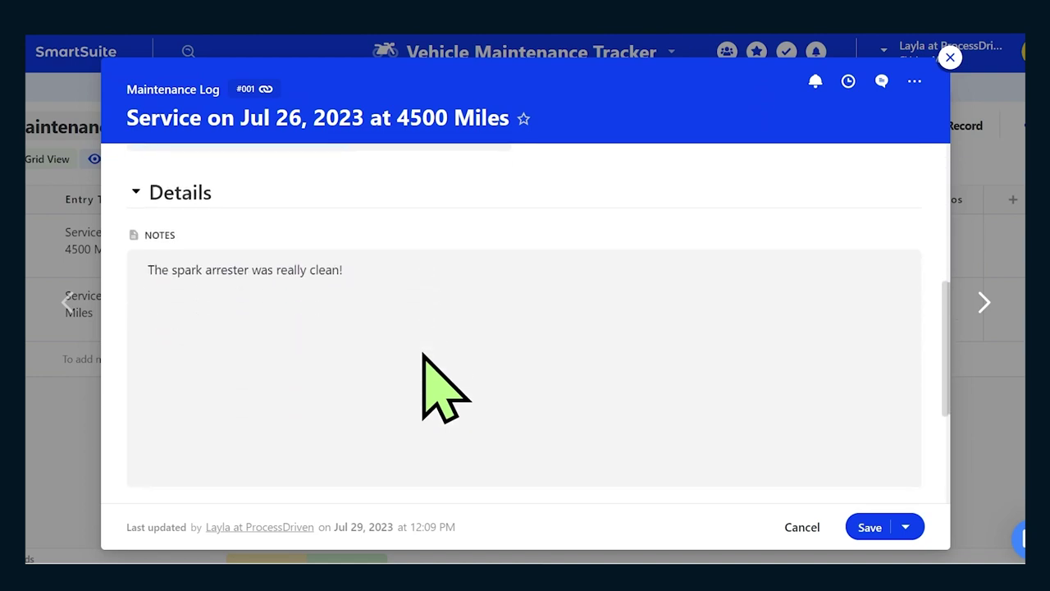
pyautogui.click(418, 312)
pyautogui.moveTo(418, 312); pyautogui.dragTo(140, 329)
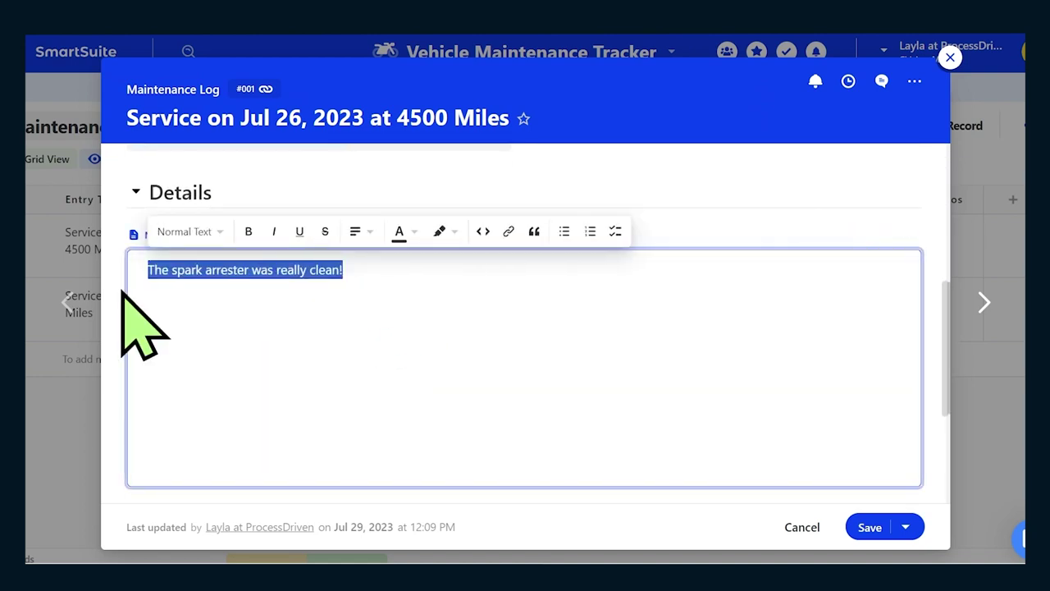
pyautogui.scroll(-3, 228, 348)
pyautogui.scroll(1, 228, 348)
pyautogui.scroll(-1, 230, 361)
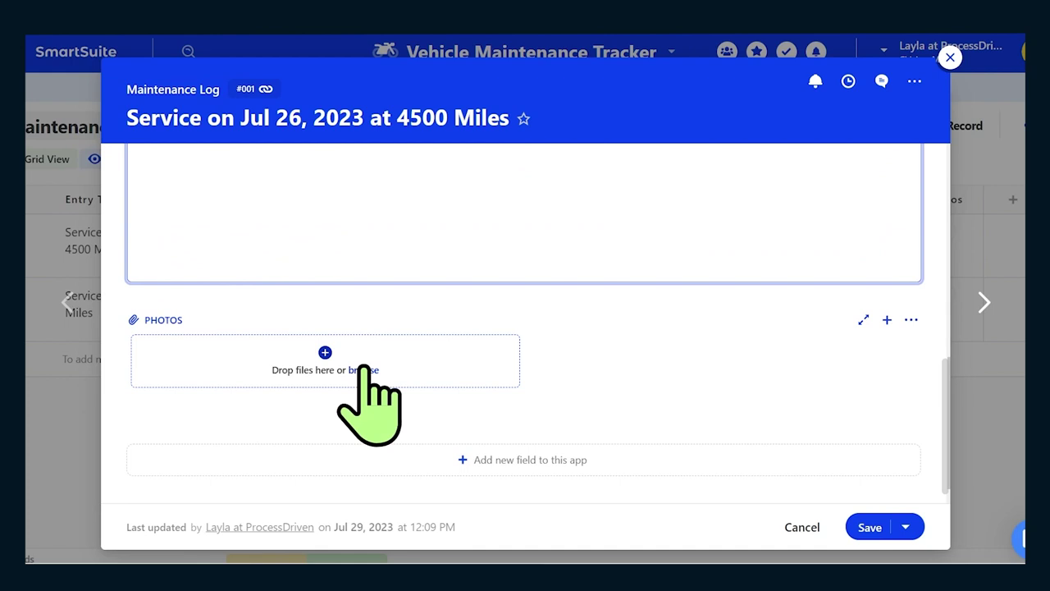
pyautogui.scroll(3, 604, 405)
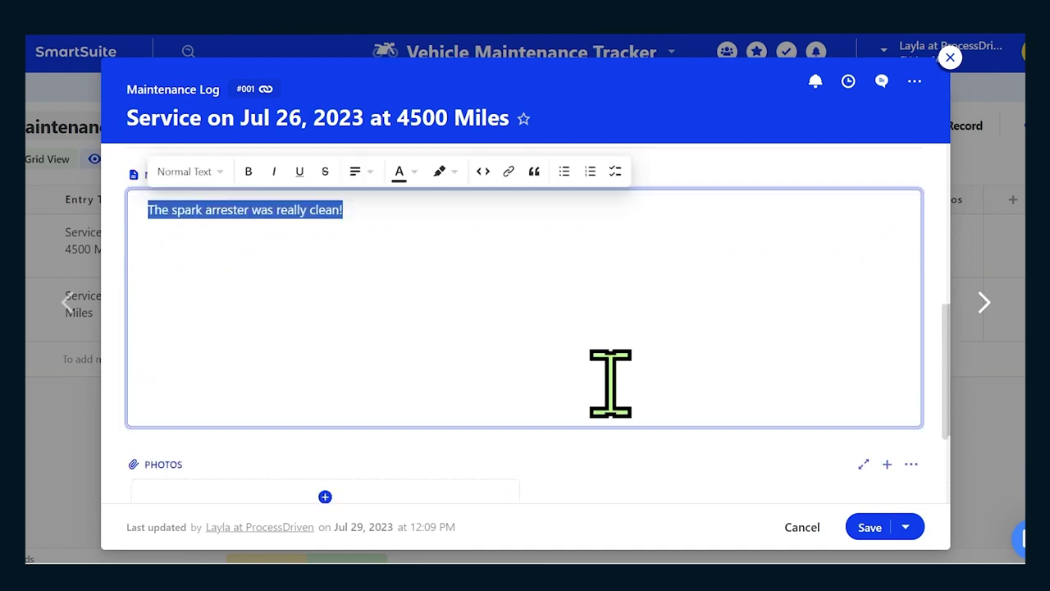
# Return to the service entry's main fields, highlight its odometer reading and save the entry
pyautogui.scroll(3, 610, 383)
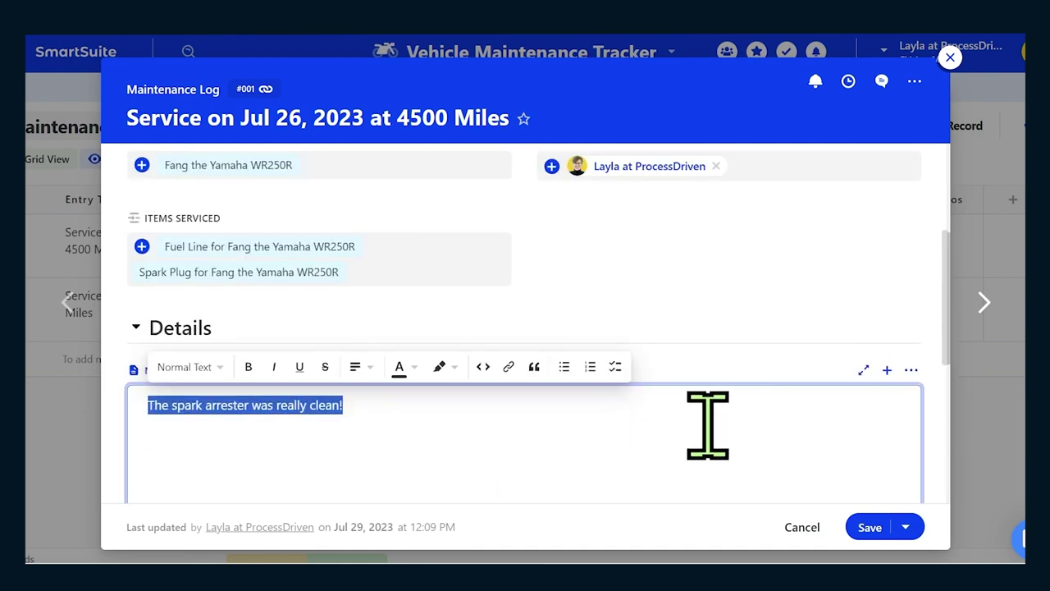
pyautogui.scroll(3, 600, 403)
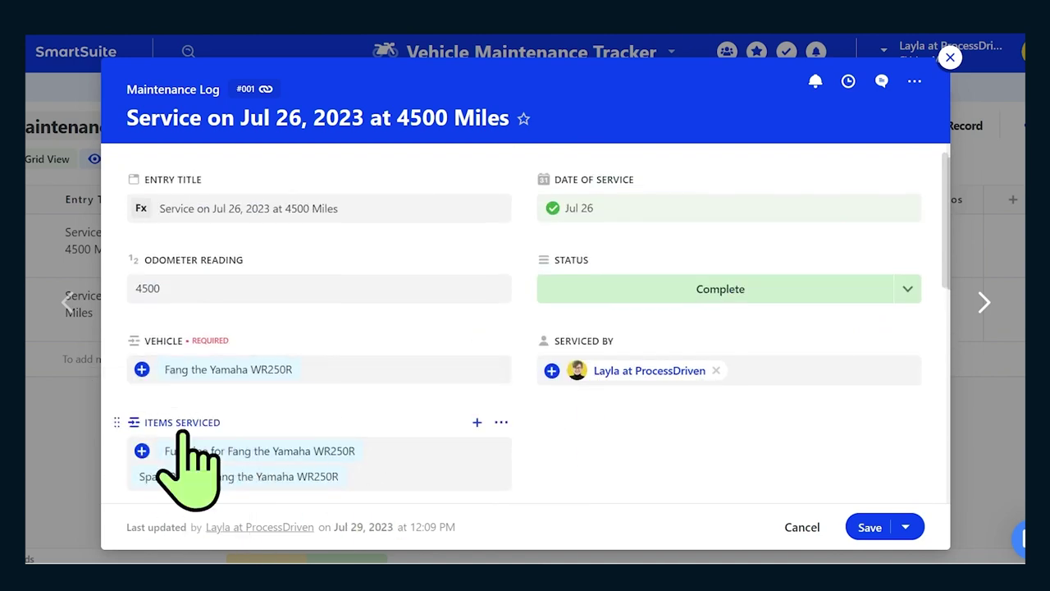
pyautogui.moveTo(188, 288); pyautogui.dragTo(123, 288)
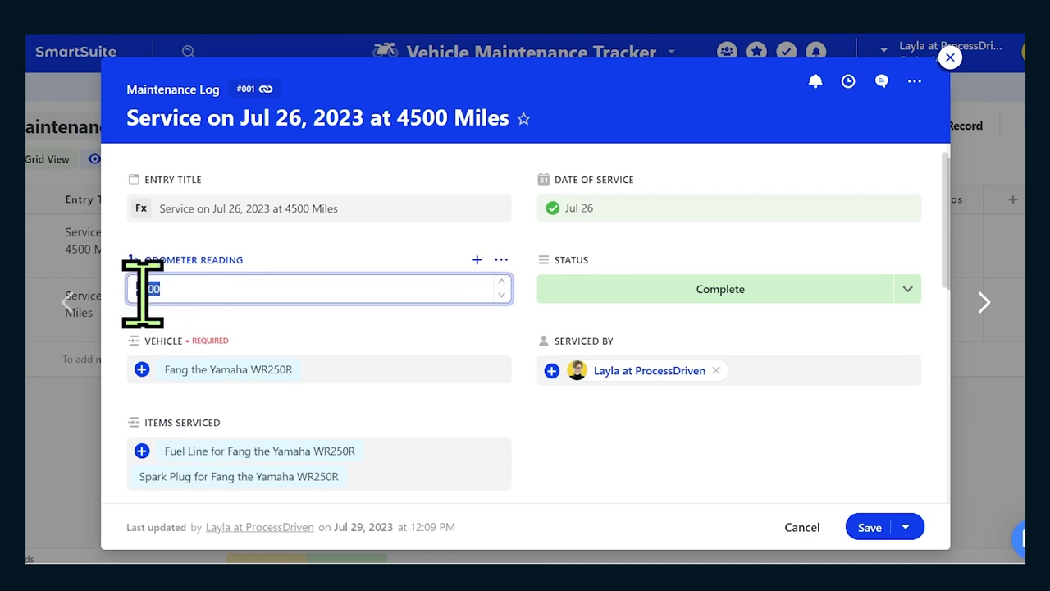
pyautogui.click(870, 540)
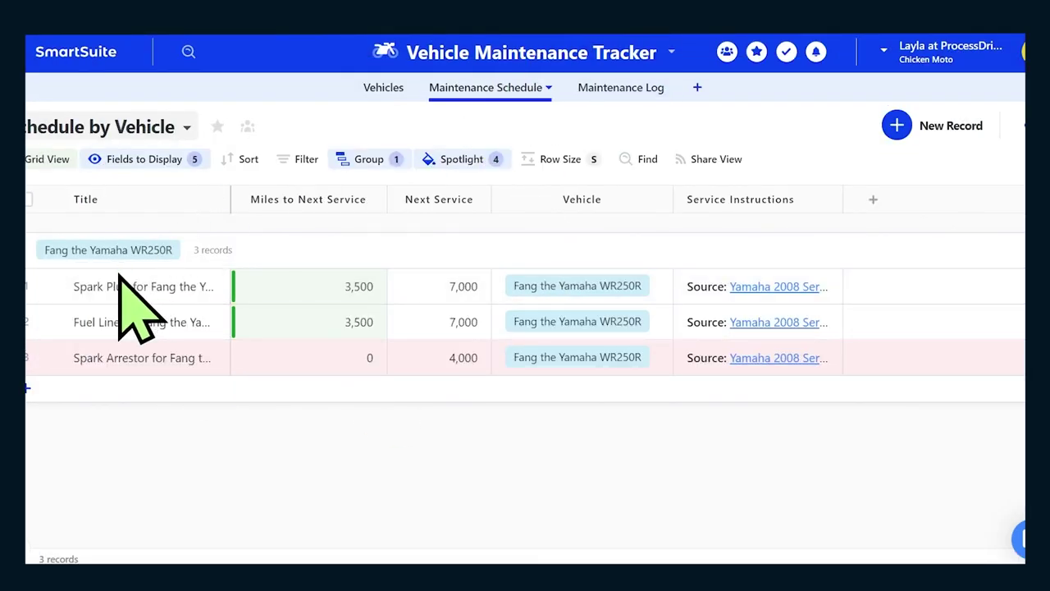
# Open the Spark Plug record in the Maintenance Schedule, check its service mileages and linked maintenance log, then save it
pyautogui.click(42, 287)
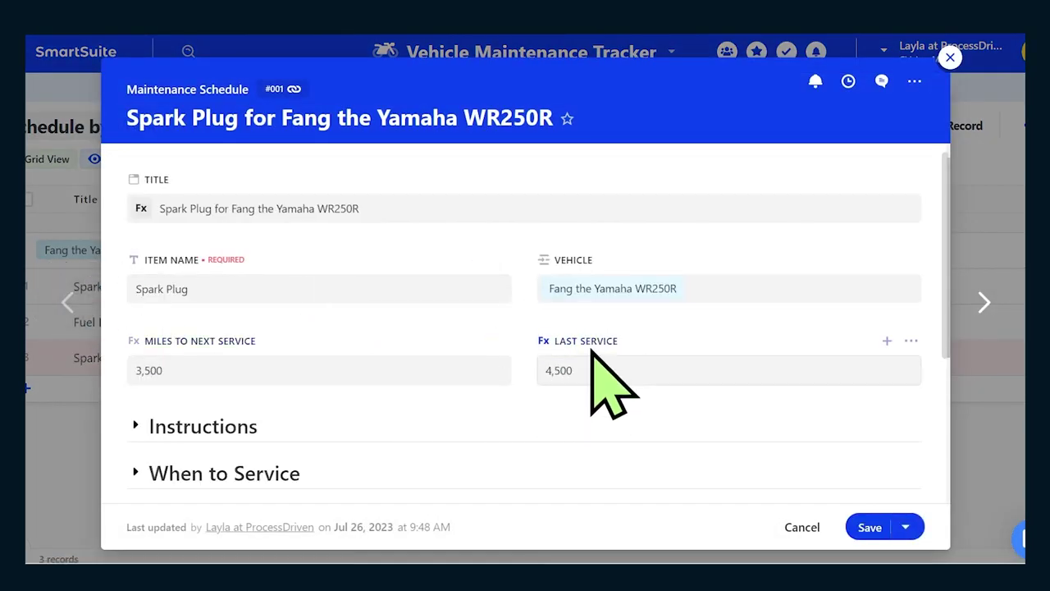
pyautogui.scroll(-5, 429, 422)
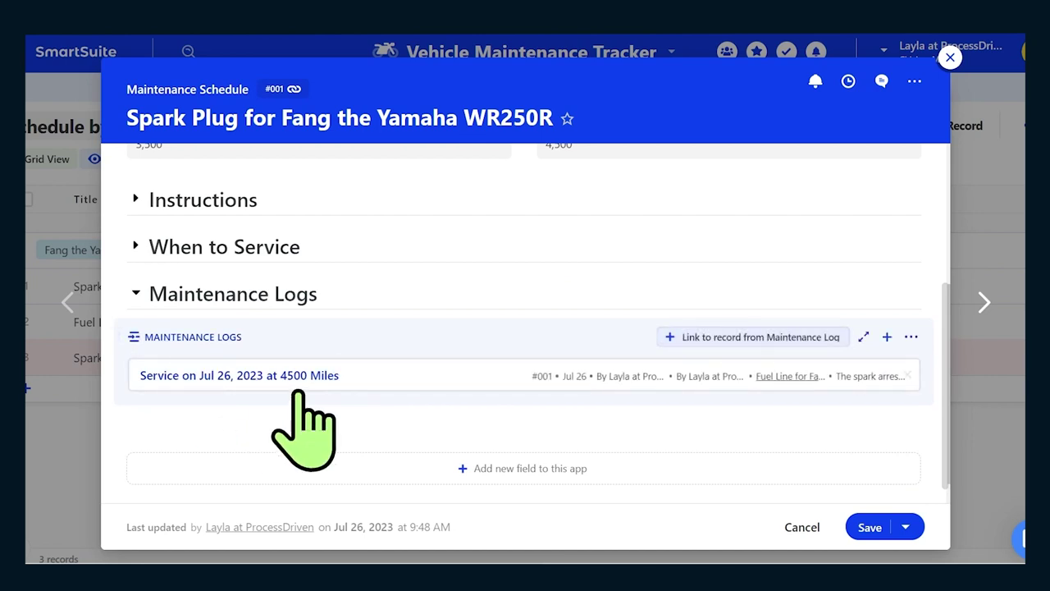
pyautogui.scroll(3, 296, 393)
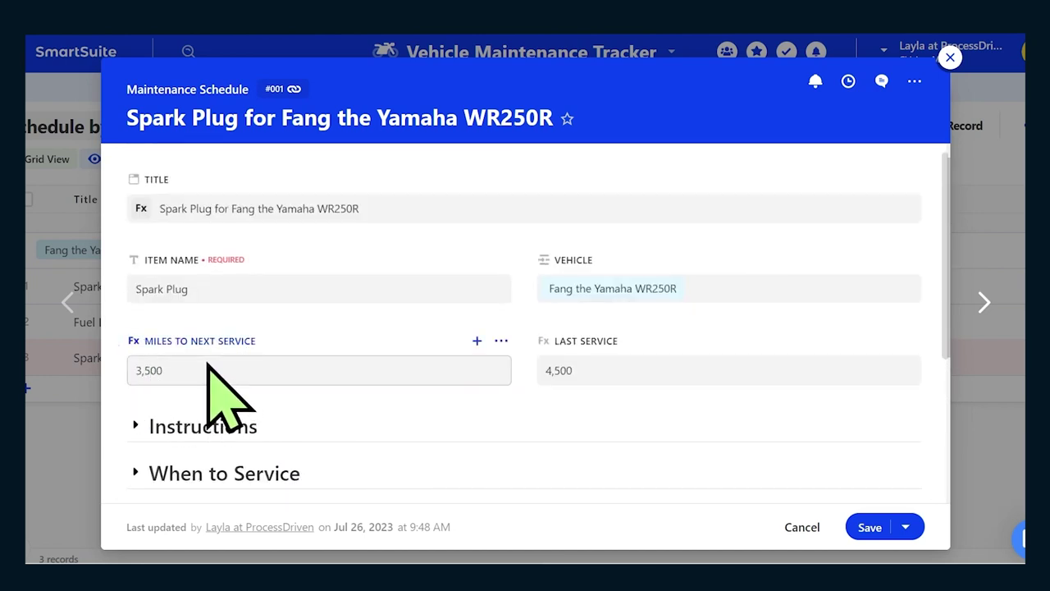
pyautogui.click(872, 526)
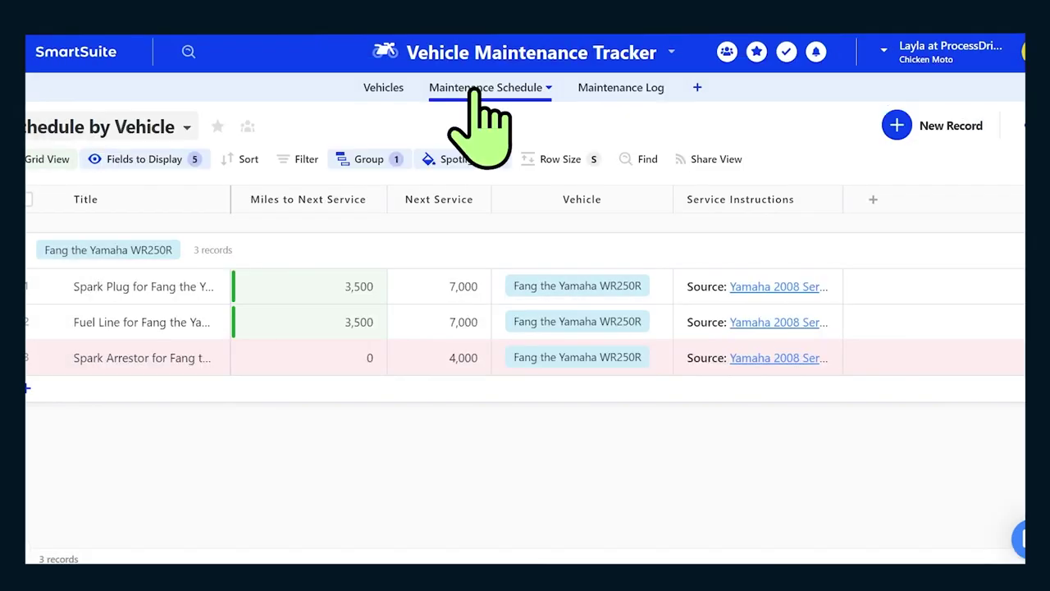
# Open the Yamaha WR250R in Vehicles and review its Maintenance Overview, linked logs and service intervals, then close the record
pyautogui.click(384, 88)
pyautogui.click(92, 447)
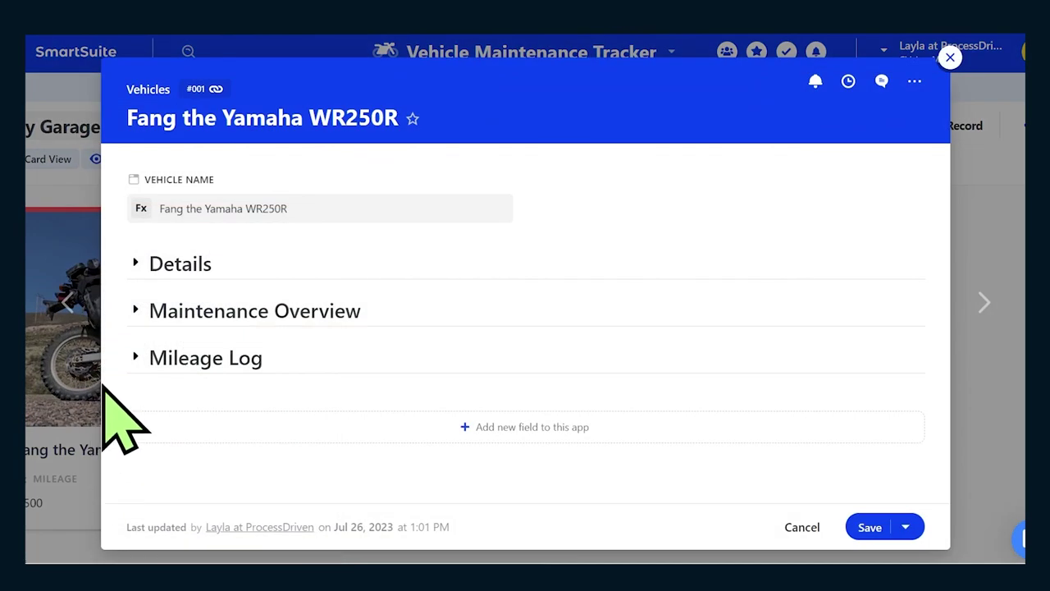
pyautogui.click(140, 312)
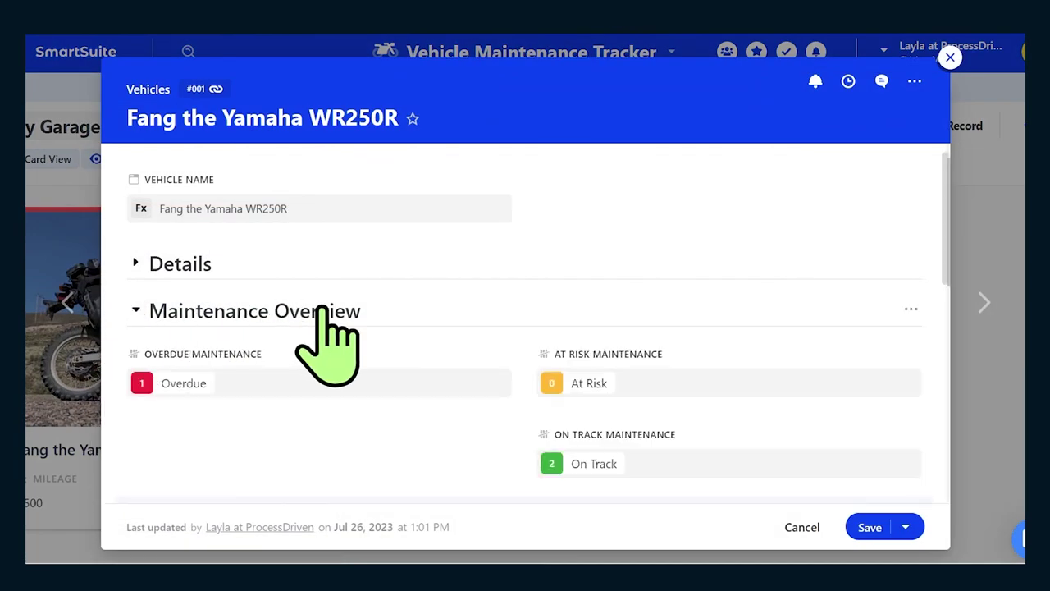
pyautogui.scroll(-5, 336, 316)
pyautogui.scroll(-1, 211, 459)
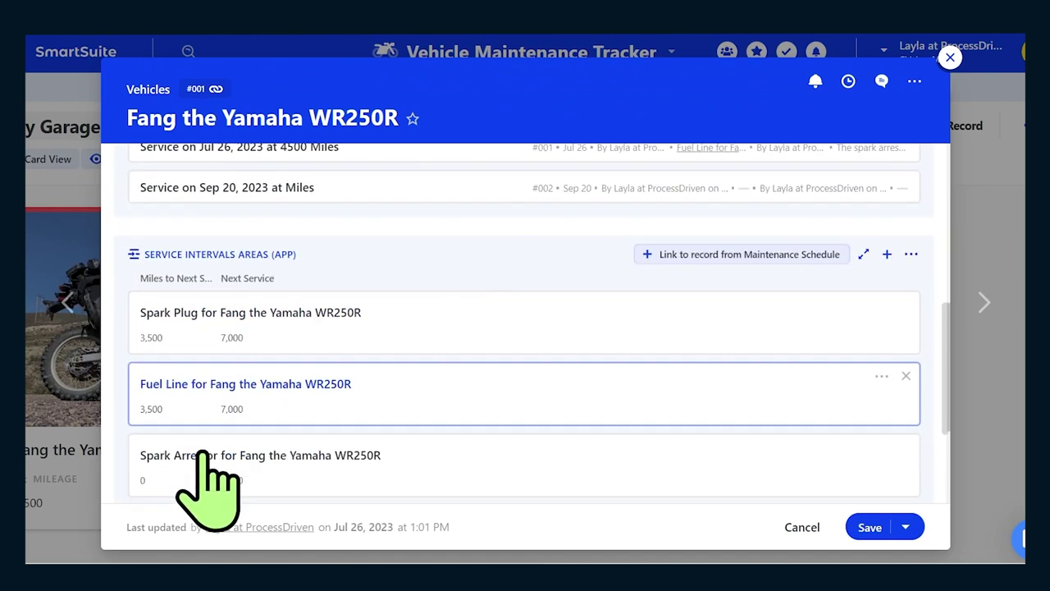
pyautogui.scroll(-1, 205, 456)
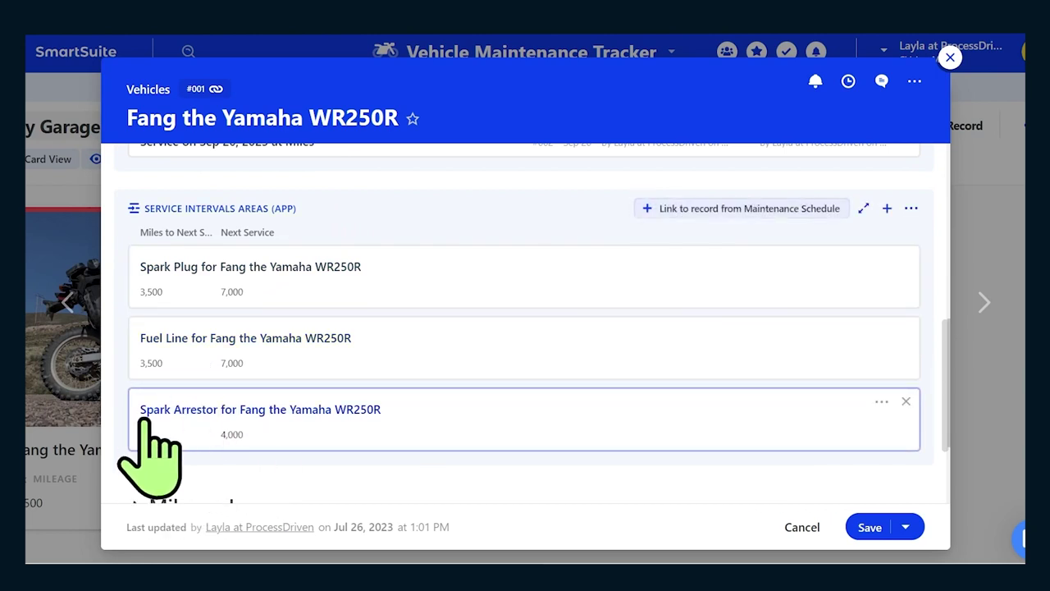
pyautogui.scroll(5, 271, 427)
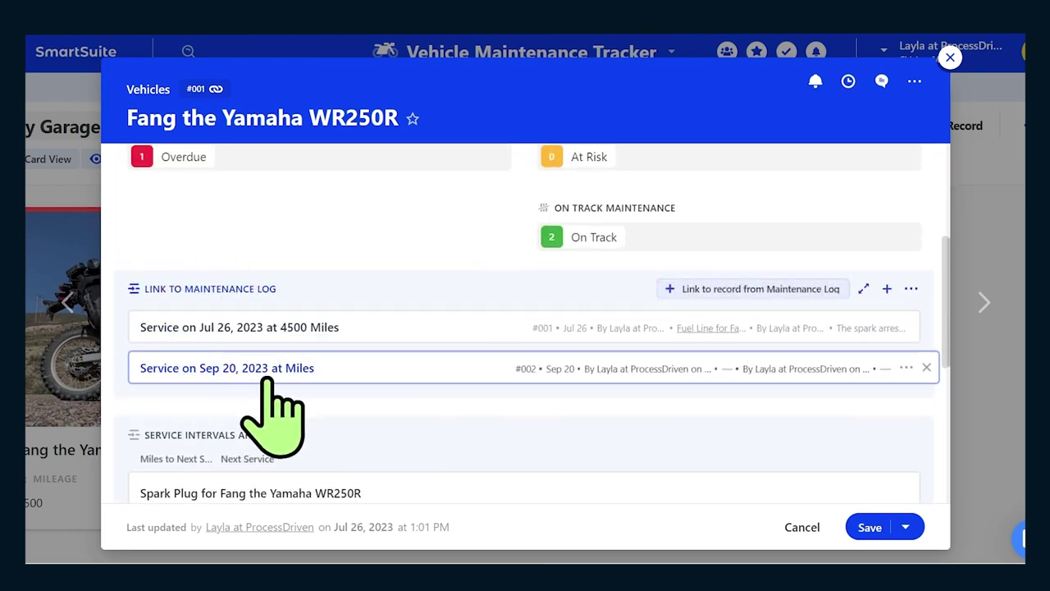
pyautogui.click(801, 526)
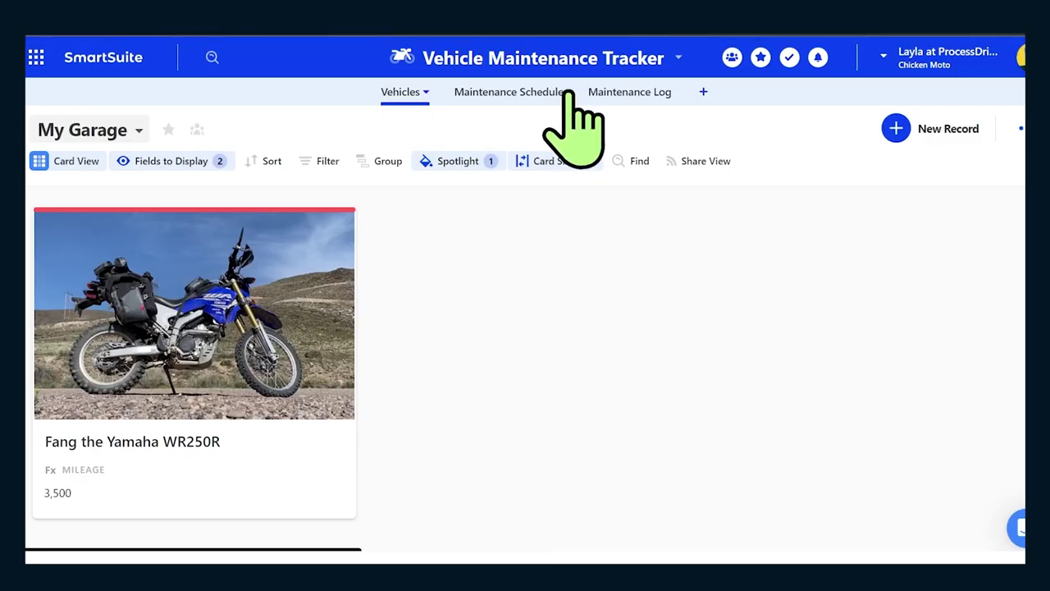
# Open the Sep 20, 2023 entry in the Maintenance Log and compare its Repeating Task settings with the service manual's maintenance intervals
pyautogui.click(606, 100)
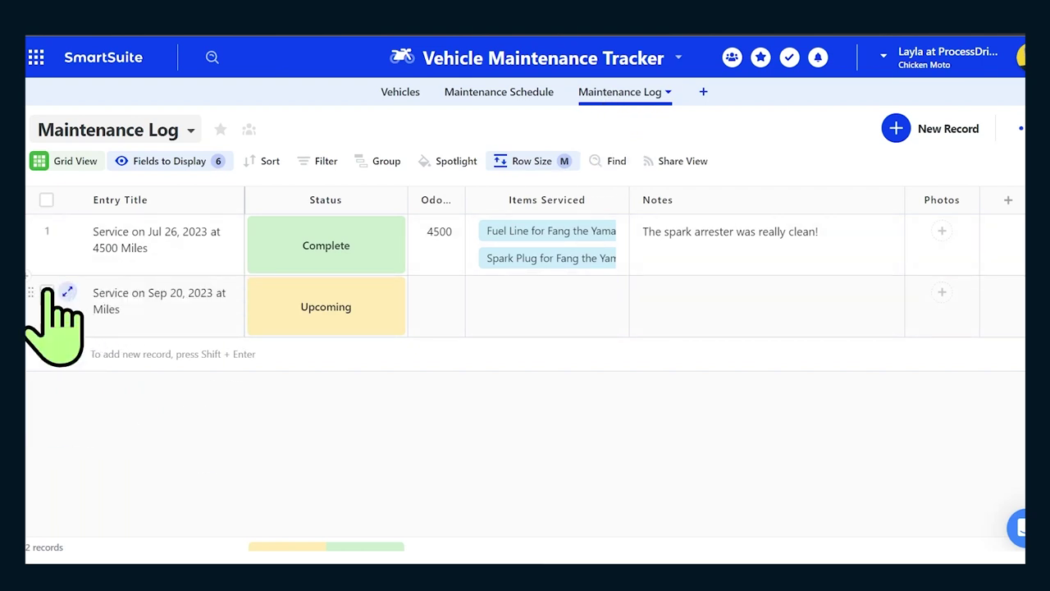
pyautogui.click(66, 284)
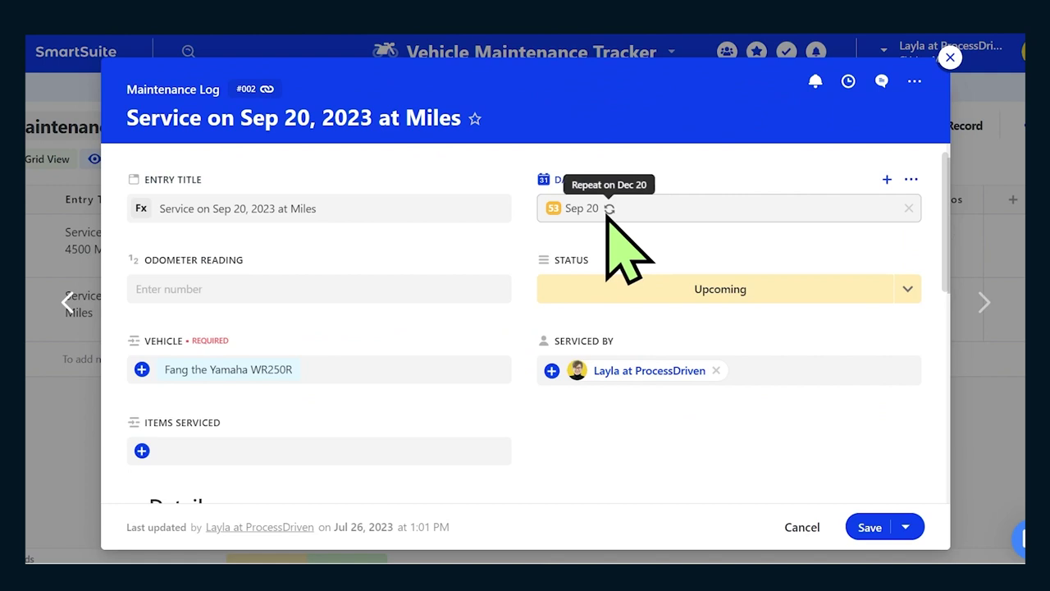
pyautogui.click(663, 207)
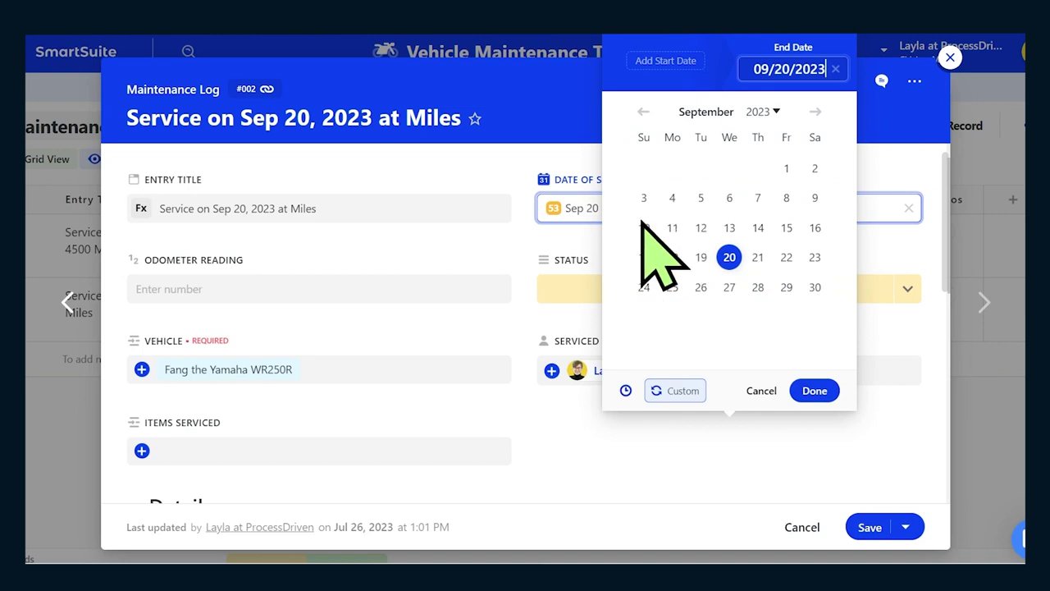
pyautogui.click(666, 391)
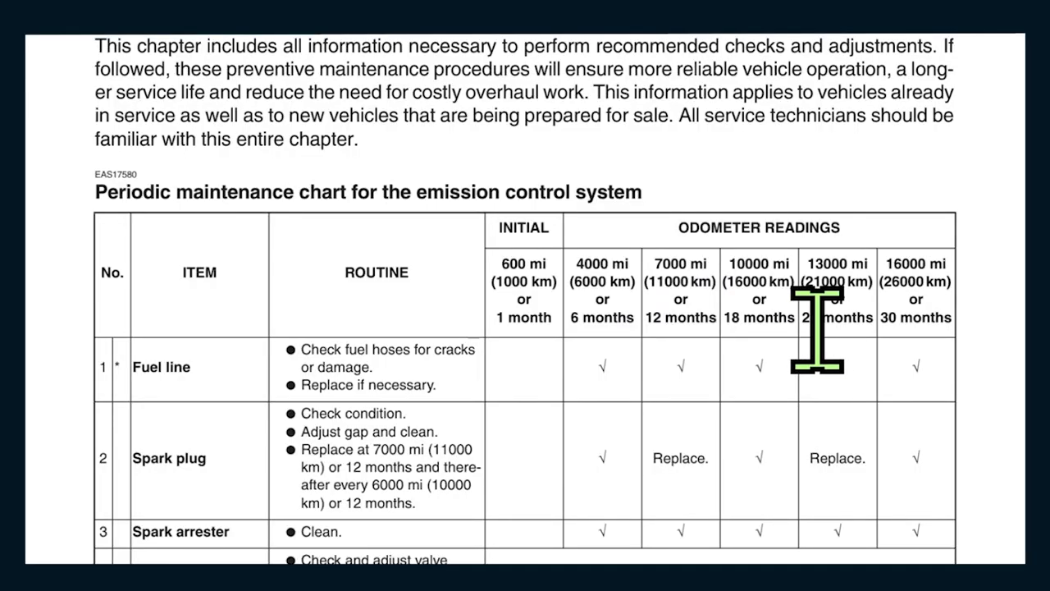
pyautogui.moveTo(815, 328); pyautogui.dragTo(746, 290)
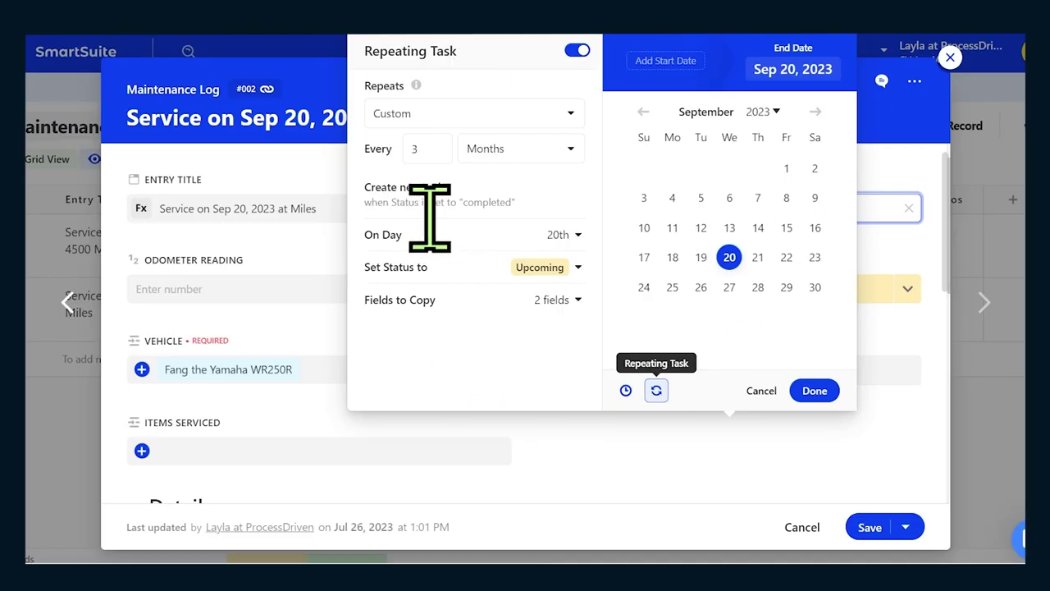
# Confirm the repeating schedule on the Sep 20, 2023 service entry's date and save the entry
pyautogui.click(810, 392)
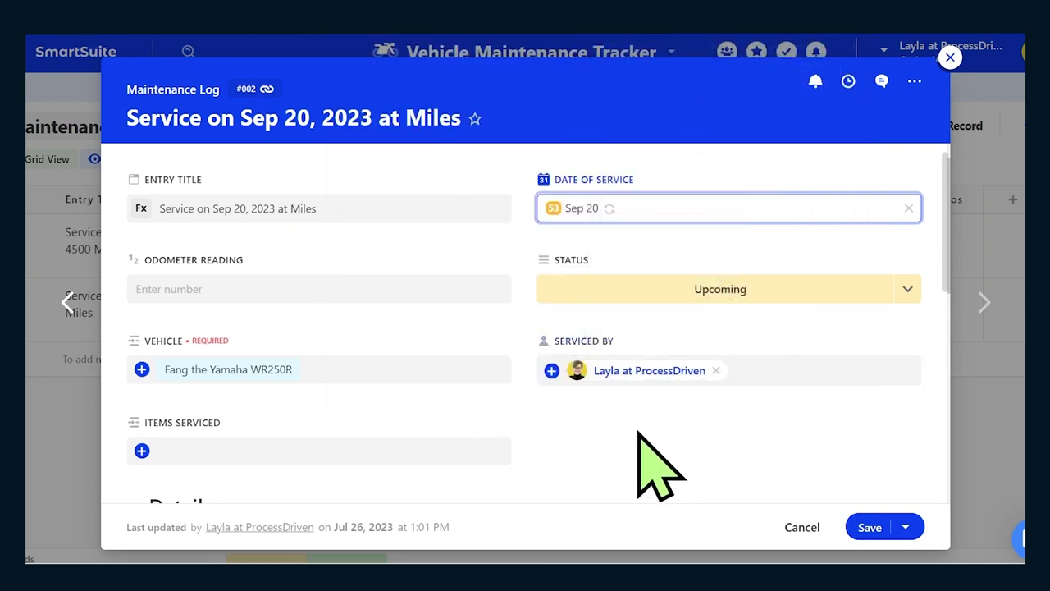
pyautogui.click(868, 529)
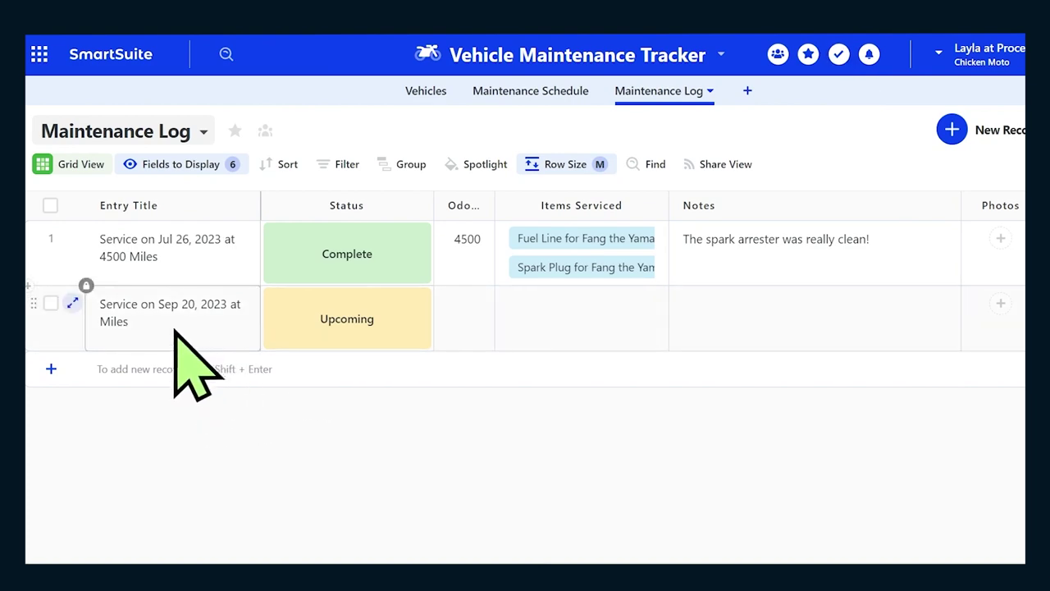
# Open the Yamaha WR250R in Vehicles and review its Maintenance Overview, from the overdue items down through the linked logs
pyautogui.click(420, 92)
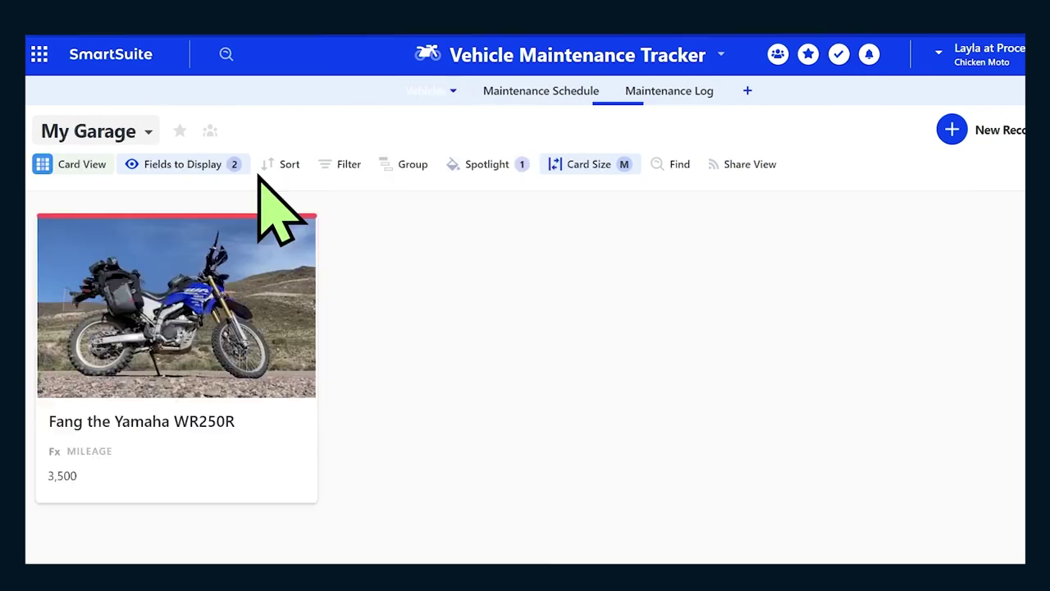
pyautogui.click(129, 443)
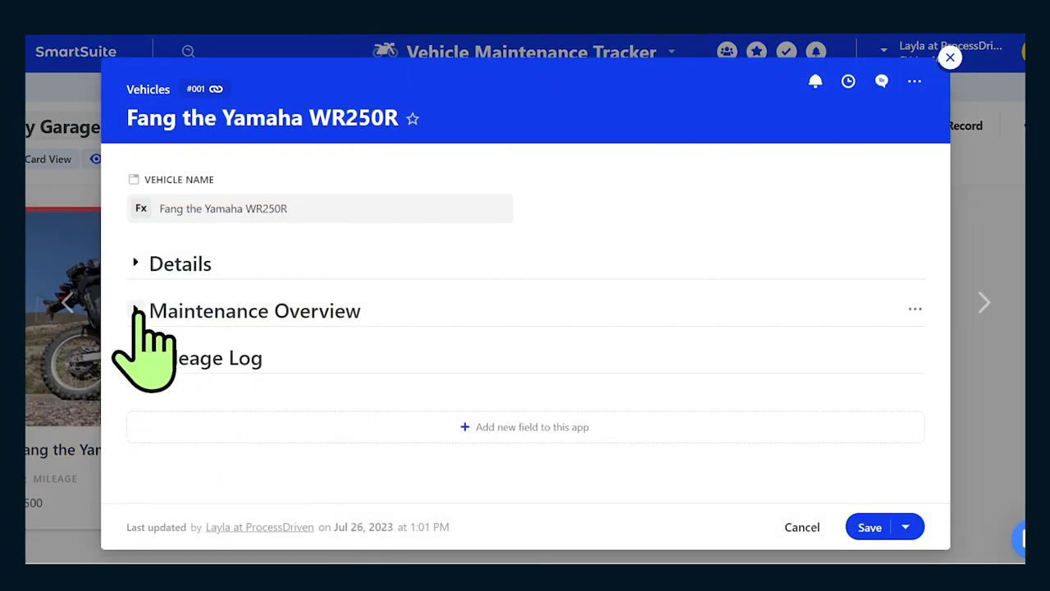
pyautogui.click(137, 312)
pyautogui.scroll(-3, 369, 300)
pyautogui.scroll(2, 628, 422)
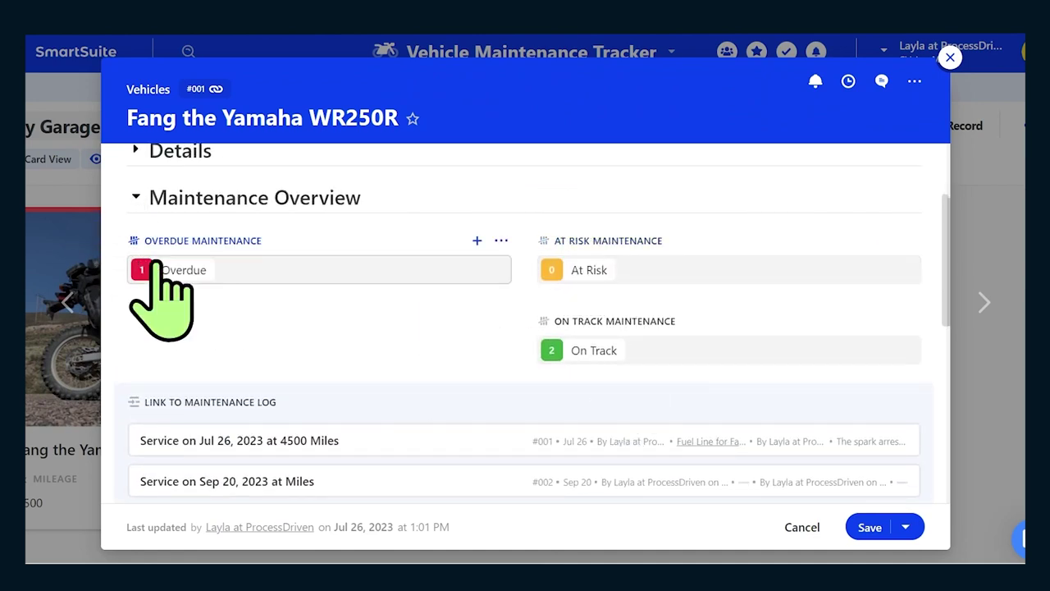
pyautogui.scroll(-10, 228, 352)
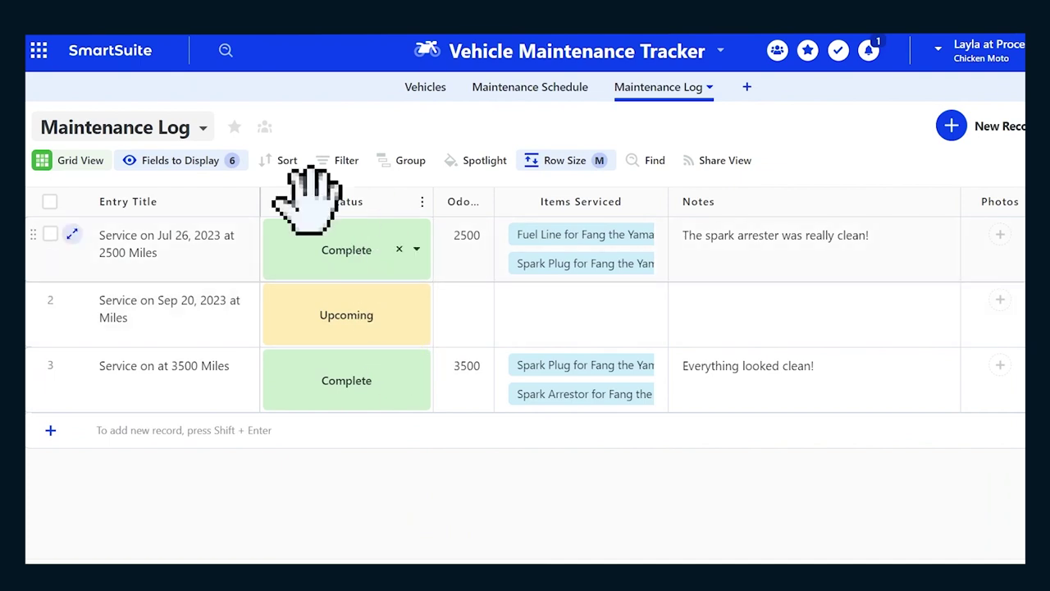
# Switch the Maintenance Log to the Log Maintenance (Form) view and review the fields the form collects
pyautogui.click(179, 127)
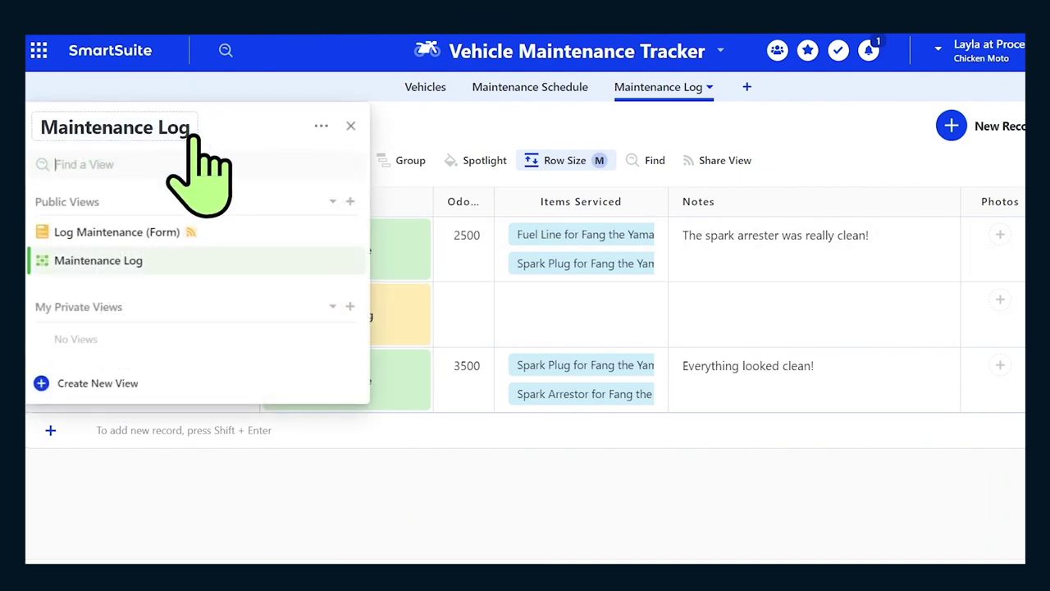
pyautogui.click(234, 234)
pyautogui.scroll(-5, 500, 329)
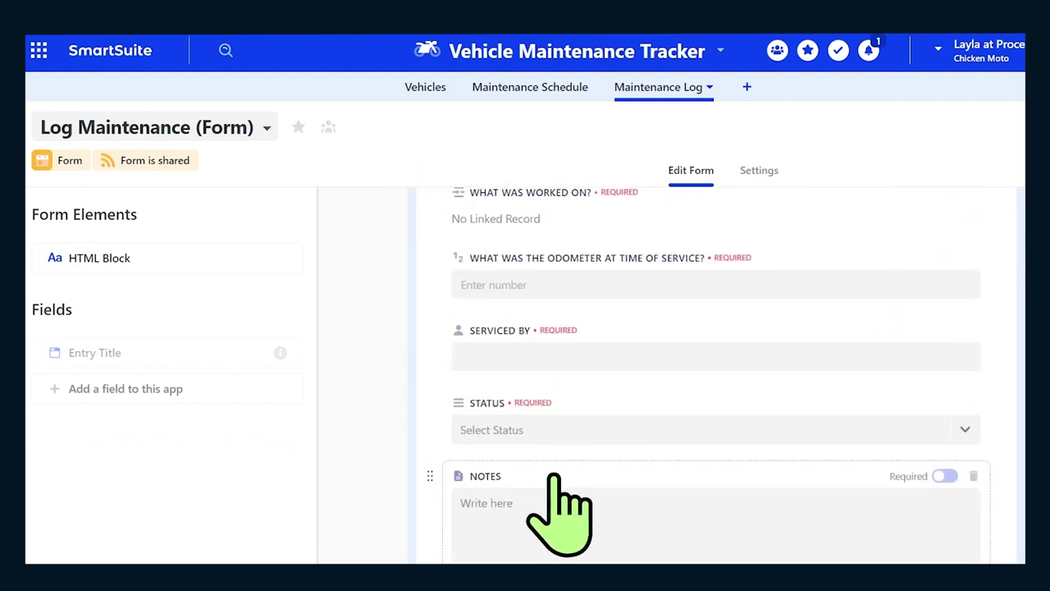
pyautogui.scroll(-2, 554, 477)
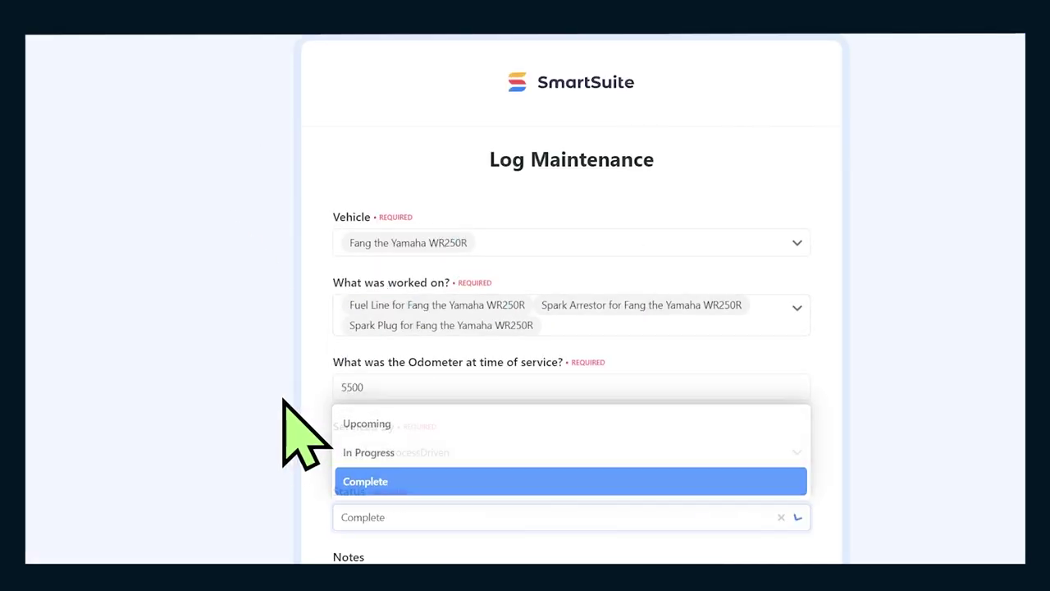
# Submit the filled-in Log Maintenance form for the Yamaha WR250R's service at 5500 miles with status Complete
pyautogui.click(282, 402)
pyautogui.scroll(-5, 263, 344)
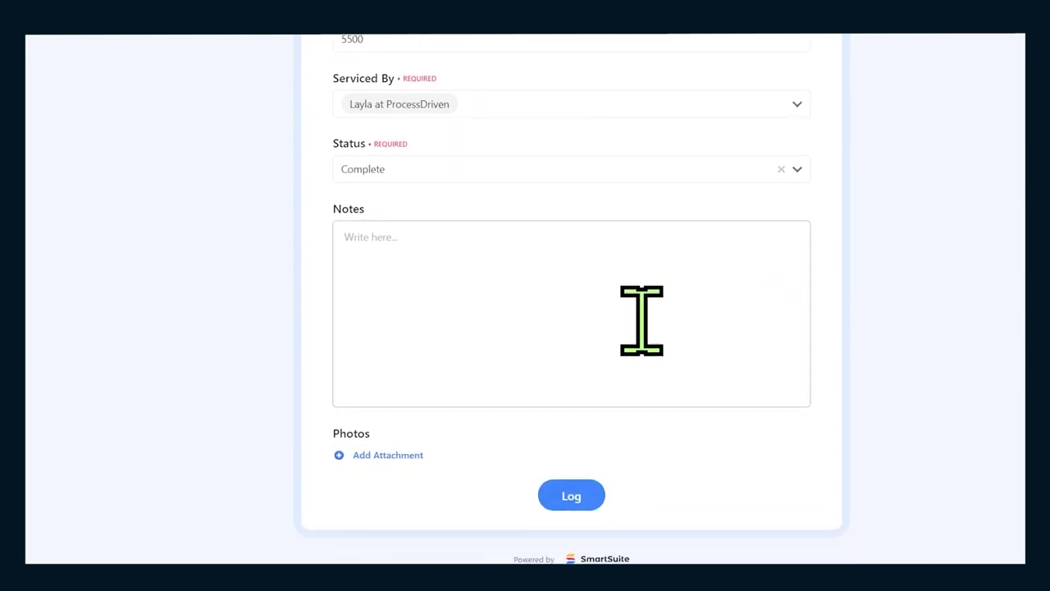
pyautogui.click(562, 492)
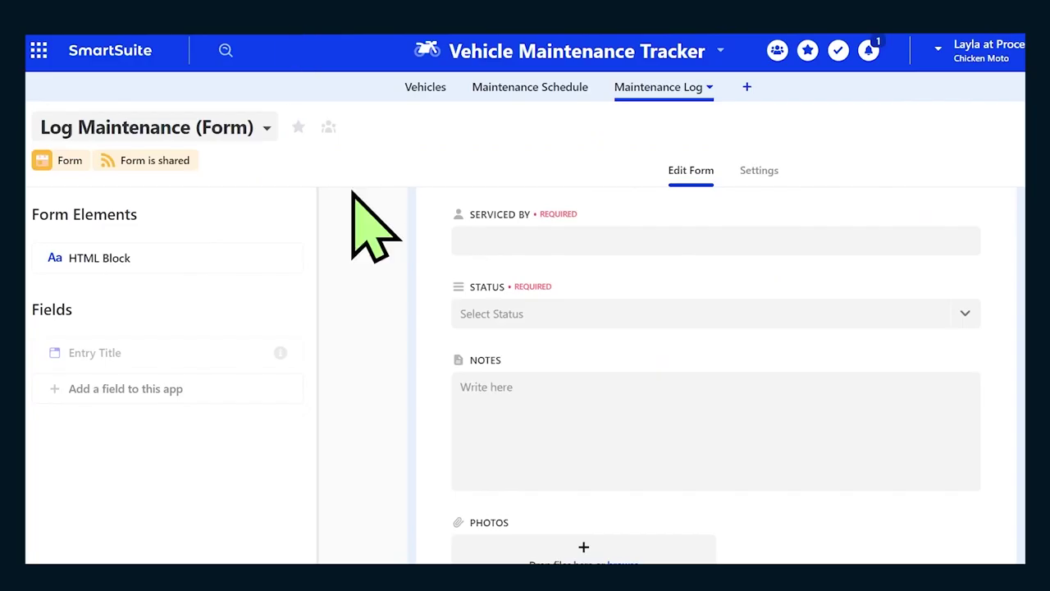
# Return to the Maintenance Log grid view and check the items serviced in the new 5500-mile entry
pyautogui.click(103, 129)
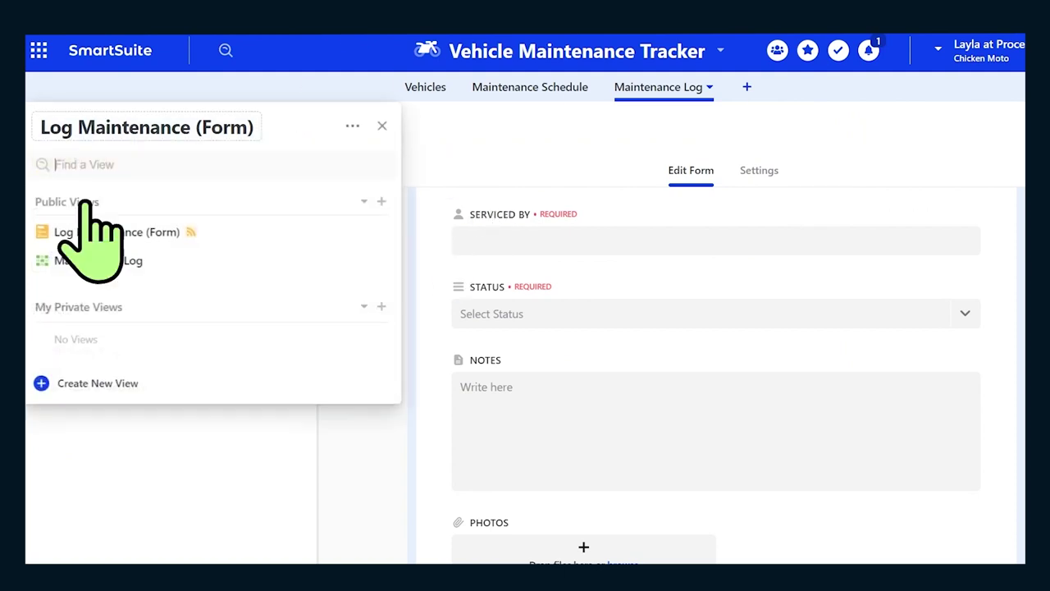
pyautogui.click(133, 260)
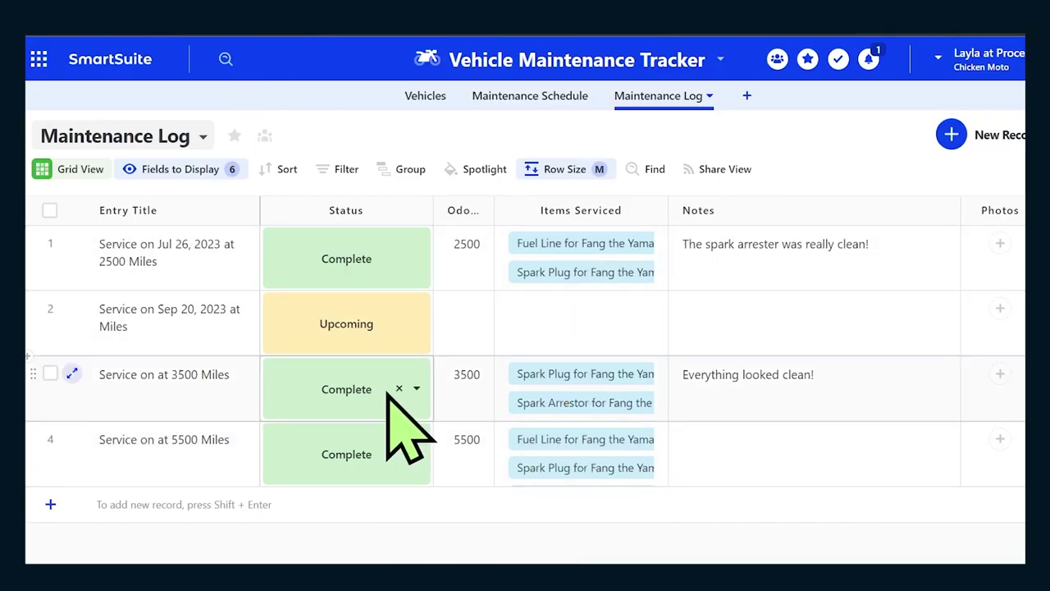
pyautogui.click(530, 481)
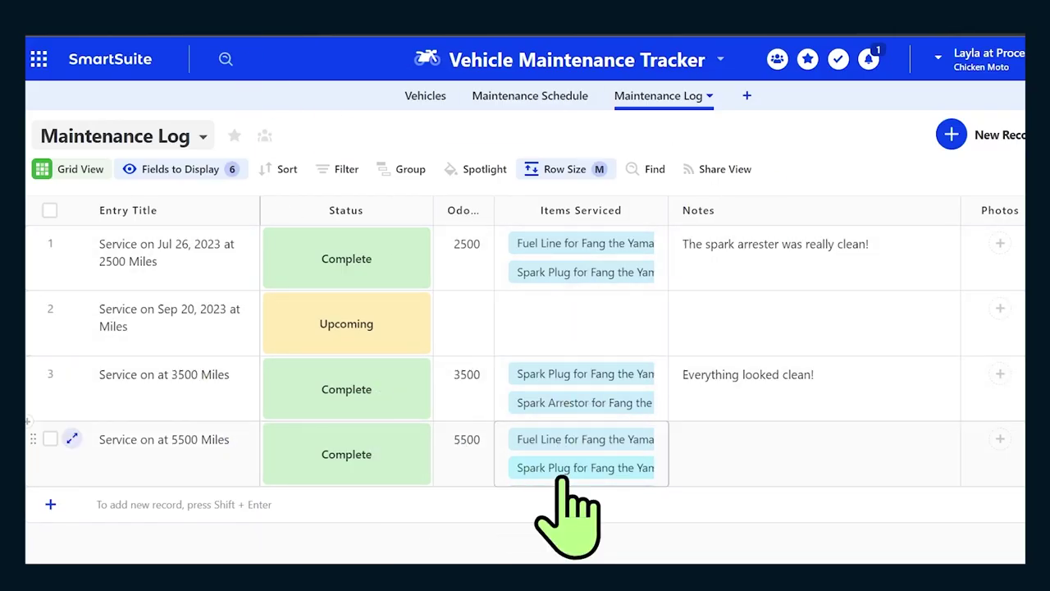
pyautogui.click(781, 197)
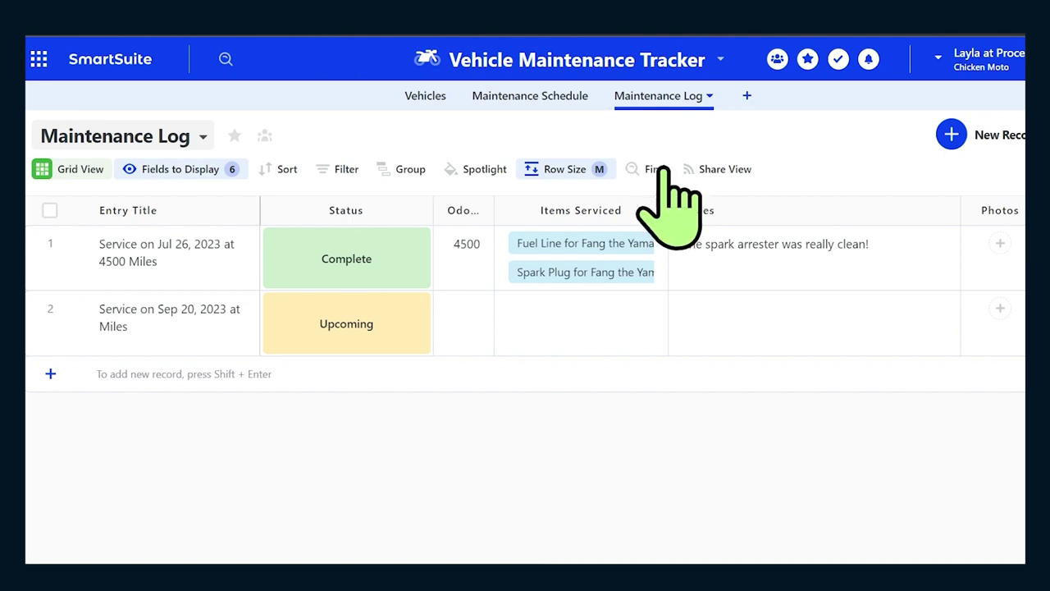
# Examine the red, yellow and green Spotlight rules in the Maintenance Schedule, and collapse and re-expand its vehicle group
pyautogui.click(570, 95)
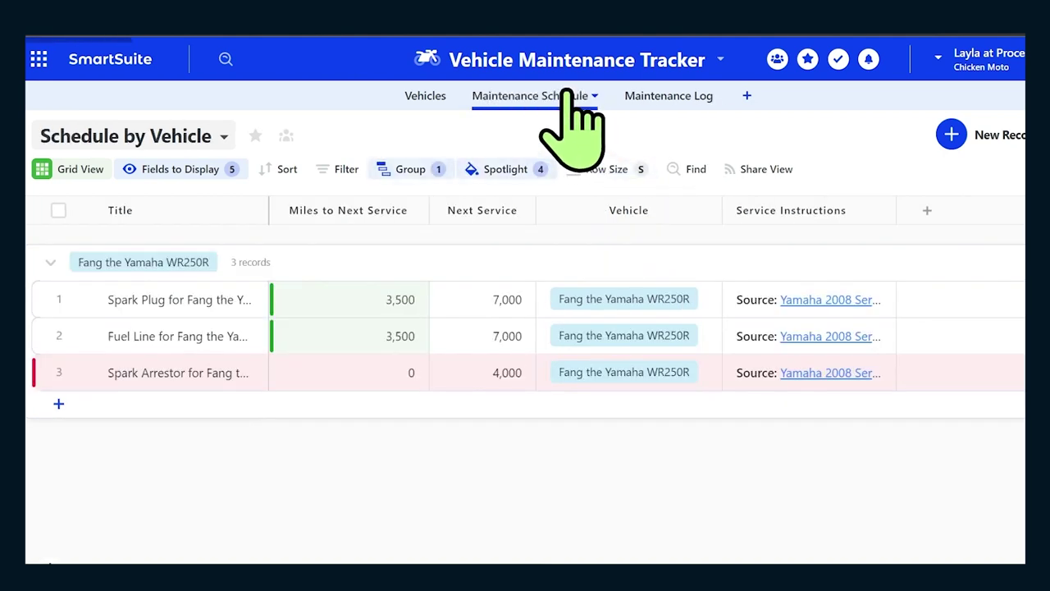
pyautogui.click(502, 171)
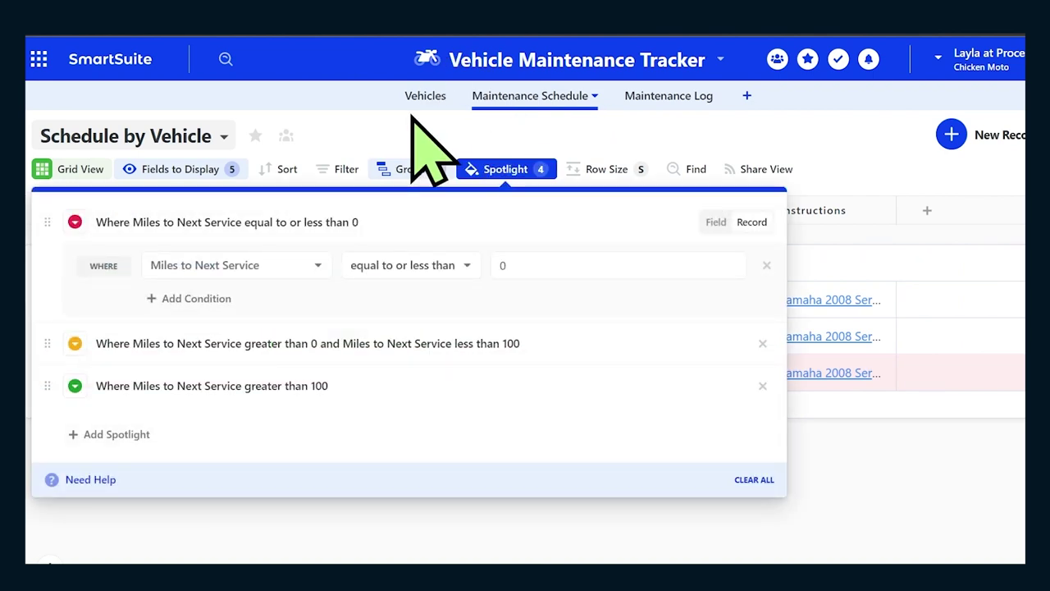
pyautogui.click(339, 345)
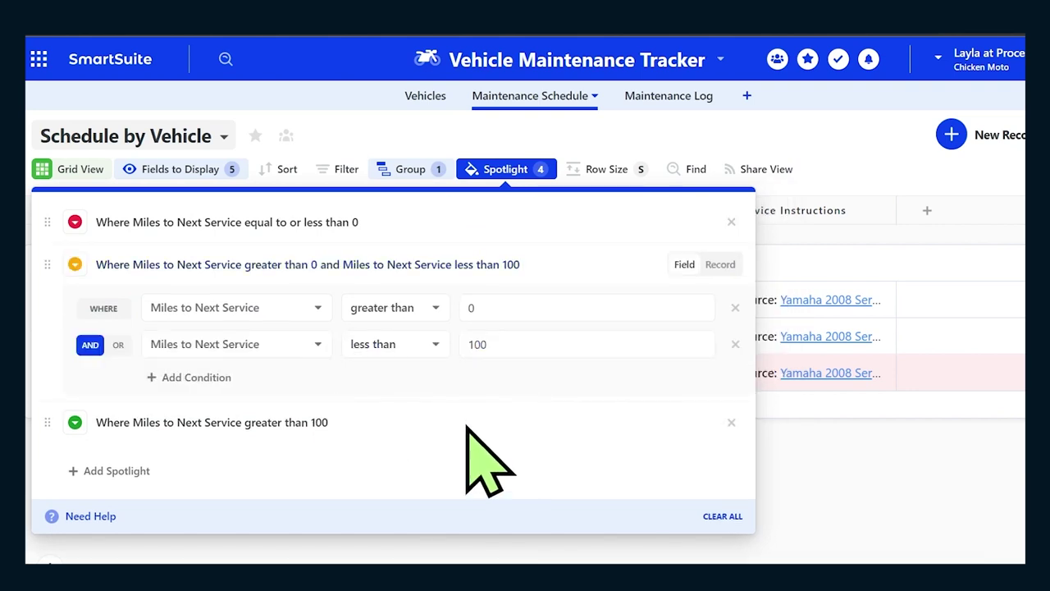
pyautogui.click(262, 428)
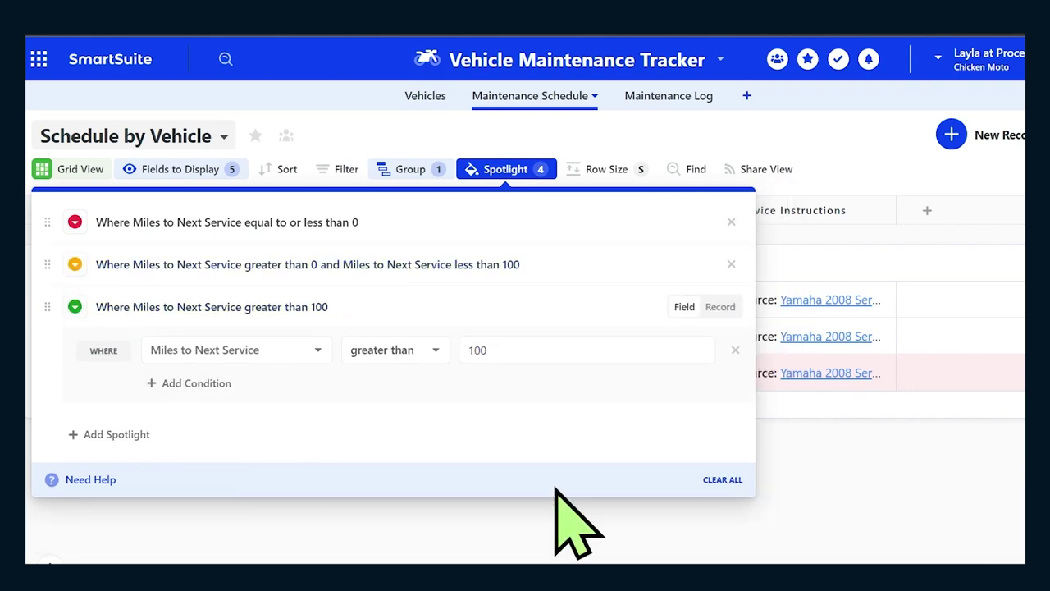
pyautogui.click(977, 449)
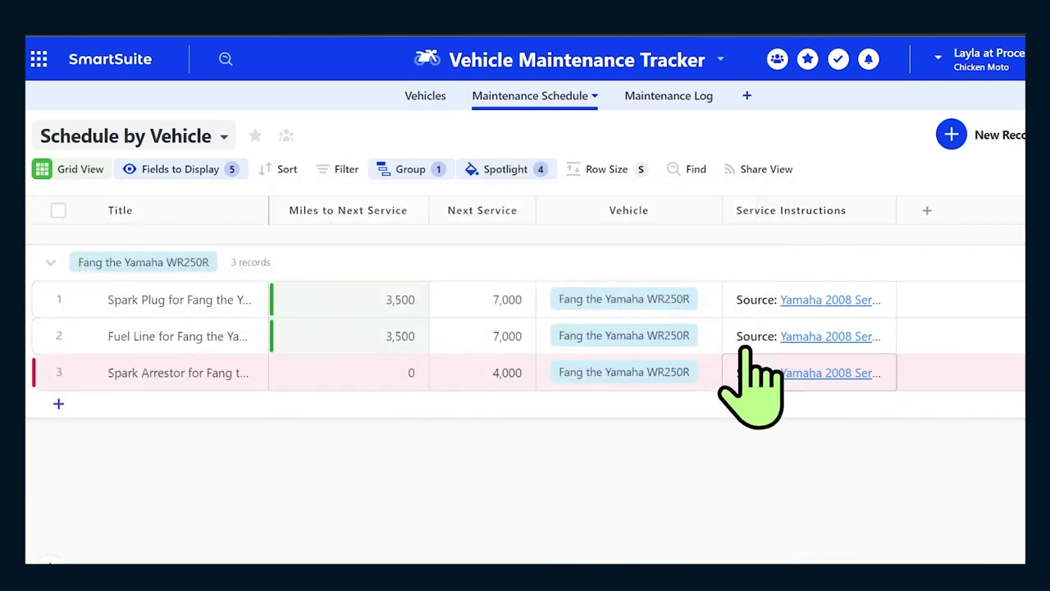
pyautogui.click(49, 262)
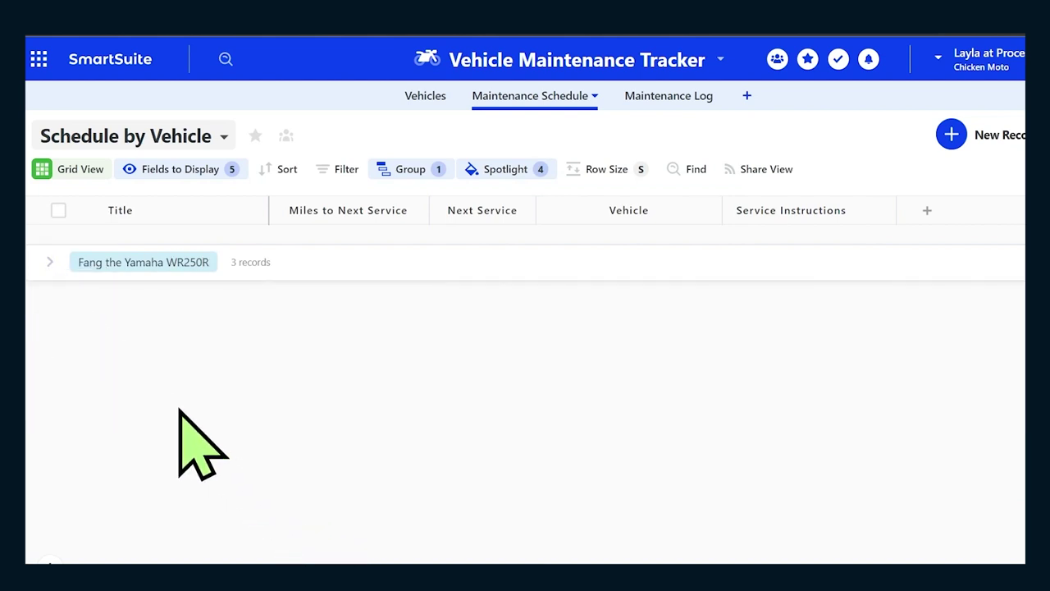
pyautogui.click(49, 261)
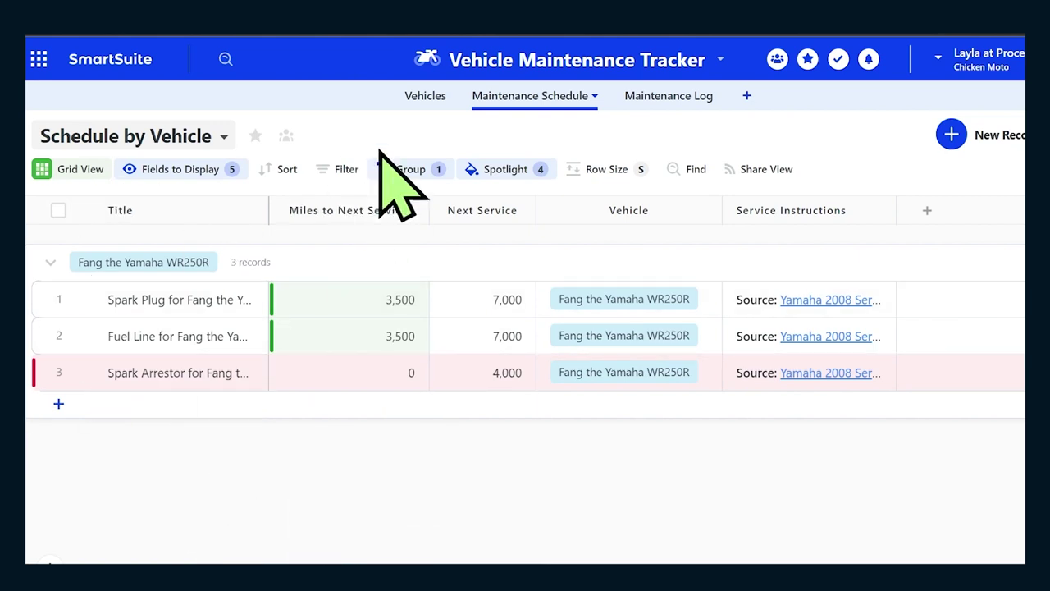
# Go back to Vehicles and open the Yamaha WR250R record at its Maintenance Overview
pyautogui.click(420, 95)
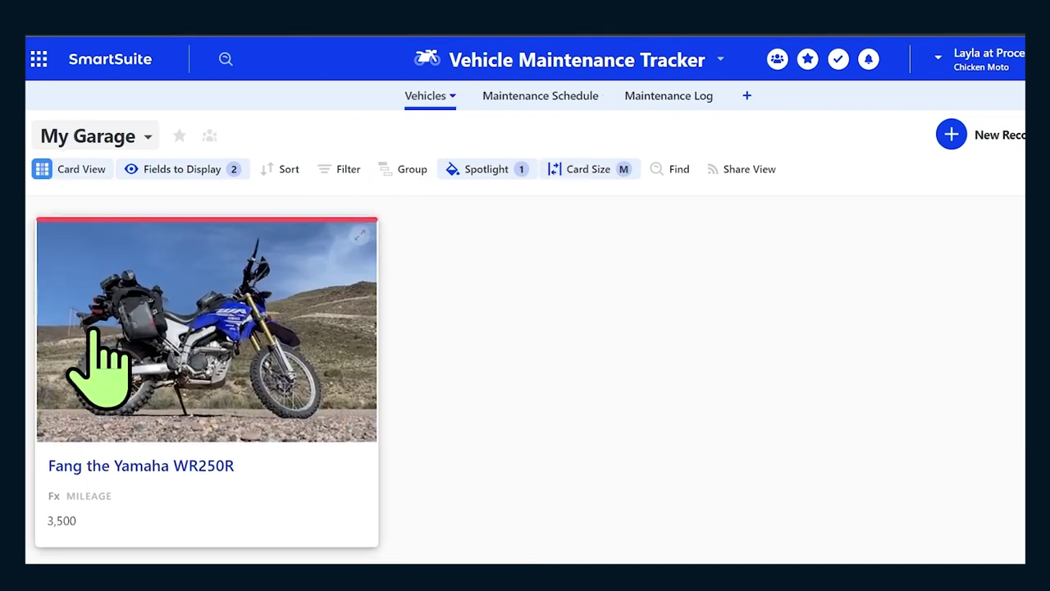
pyautogui.click(100, 463)
pyautogui.click(218, 312)
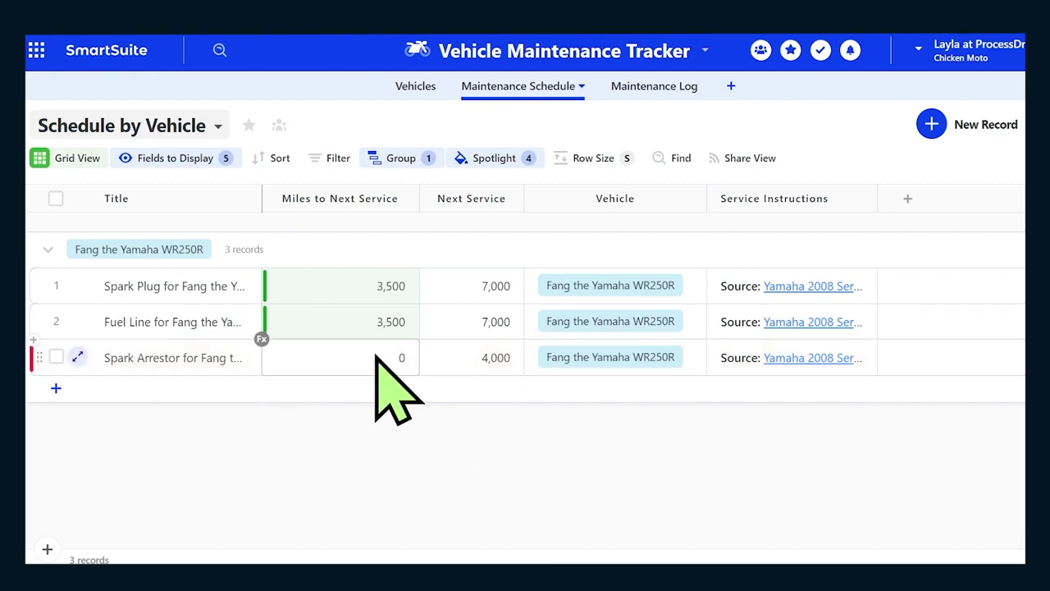
# Open the Miles to Next Service formula from the Spark Arrestor row in the Maintenance Schedule
pyautogui.click(262, 338)
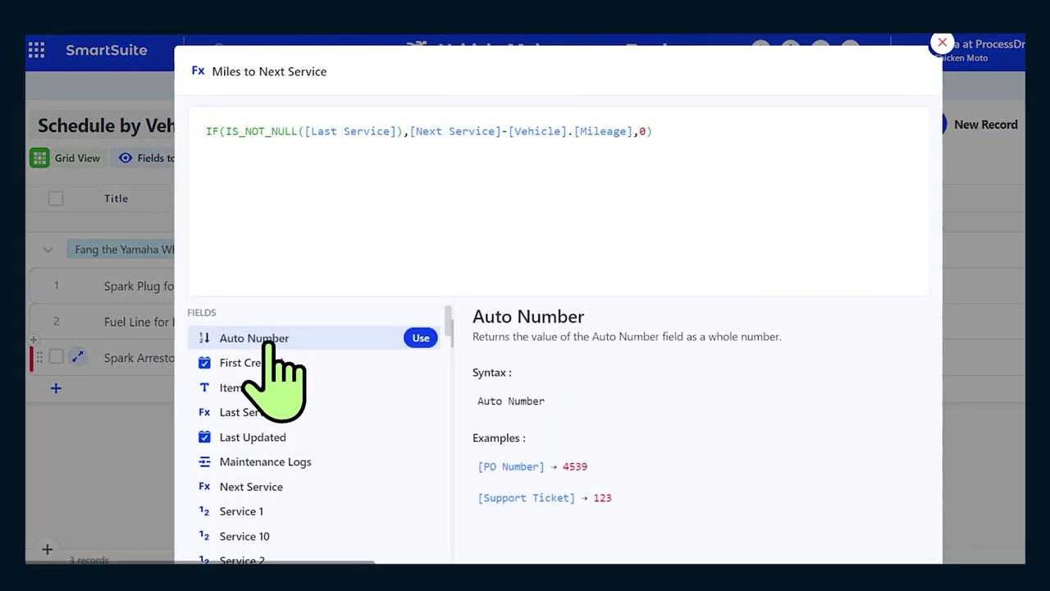